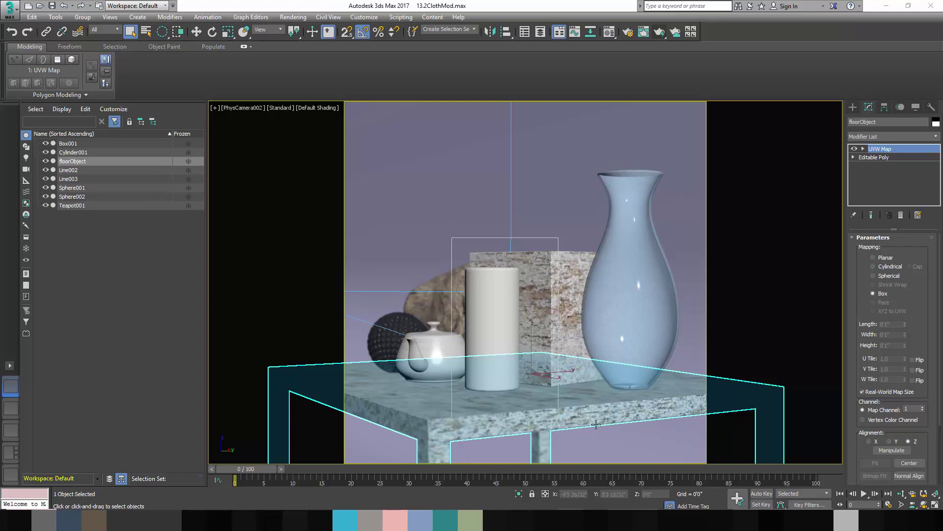
Step: Select the table object floorObject and isolate it in the Top view
click(572, 304)
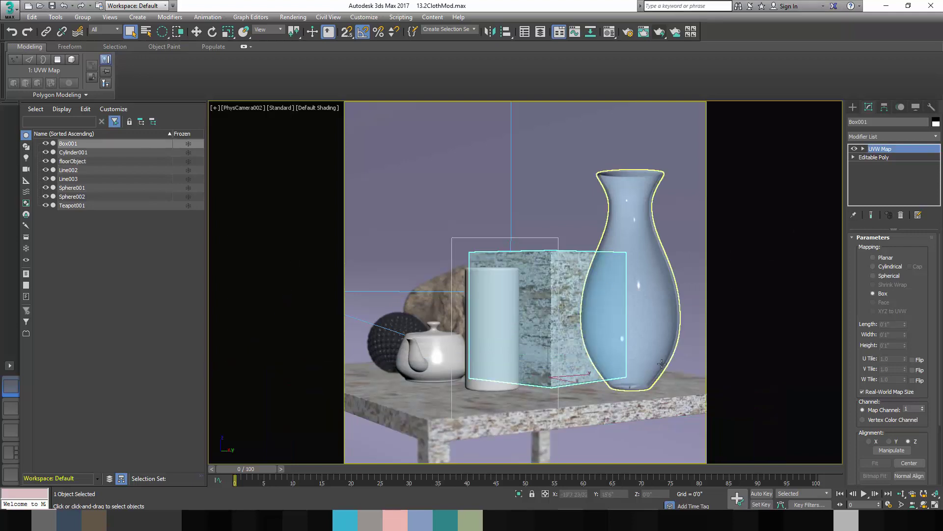
click(658, 404)
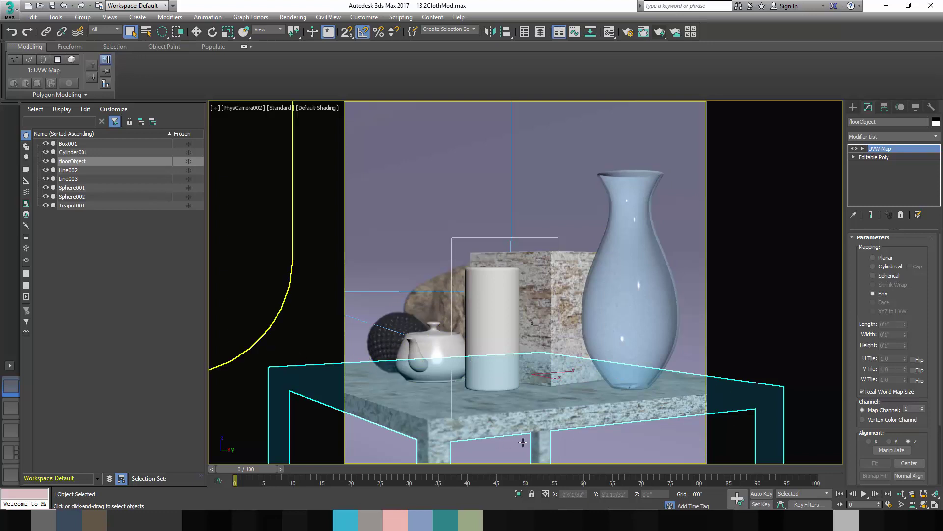
click(520, 256)
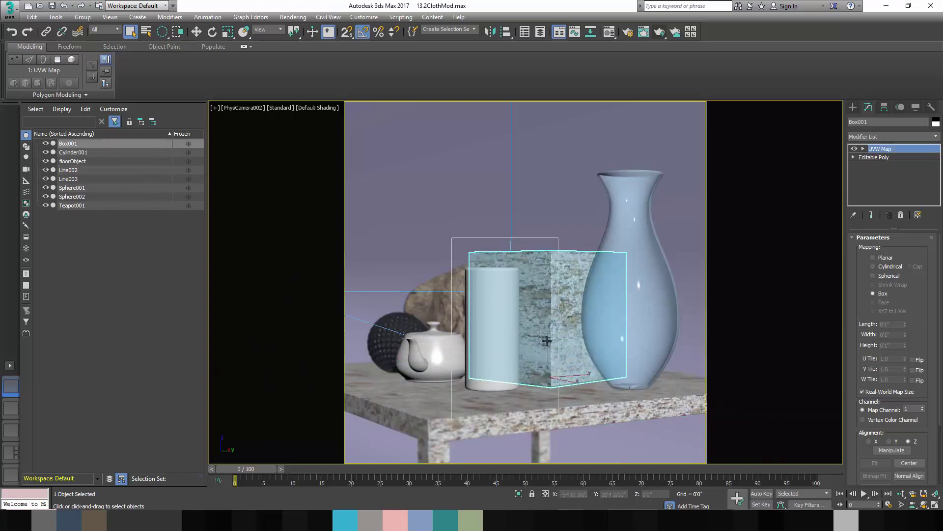
click(577, 386)
key(t)
key(e)
key(alt+q)
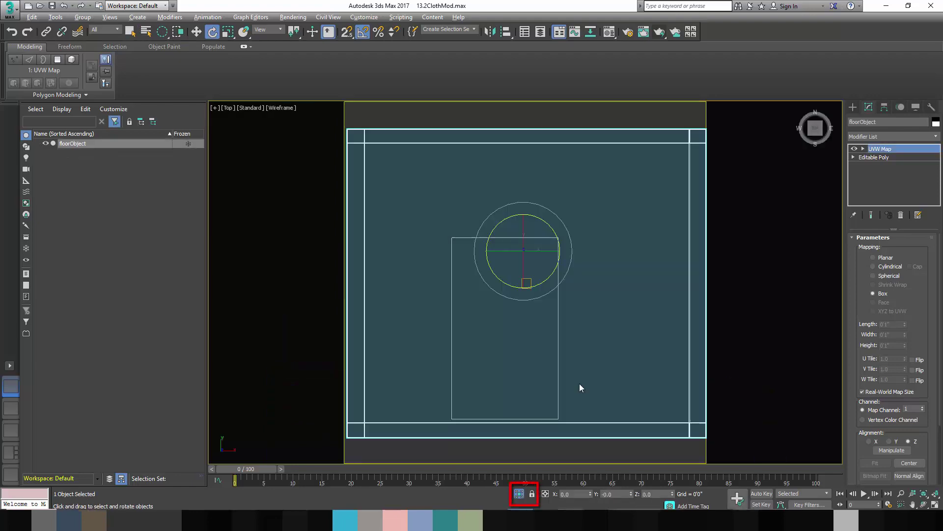
Step: Show the isolated table with default shading in the Top view and clear the selection
scroll(569, 352, down, 4)
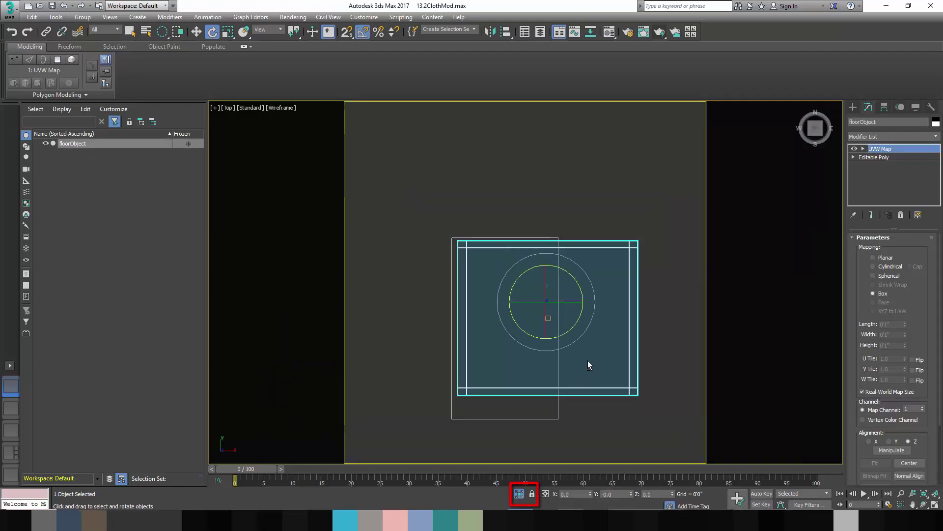
alt+middle_drag(588, 360, 592, 338)
click(623, 352)
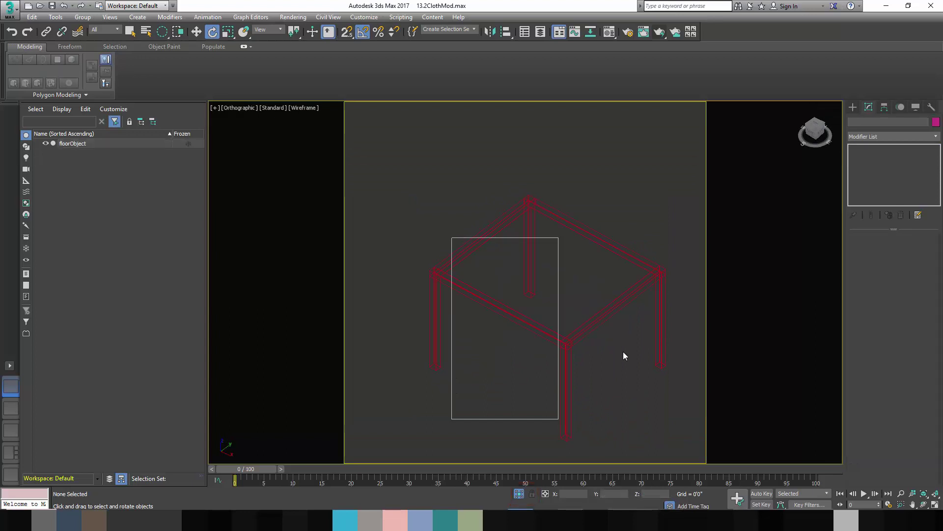
key(F3)
scroll(531, 326, up, 3)
click(531, 326)
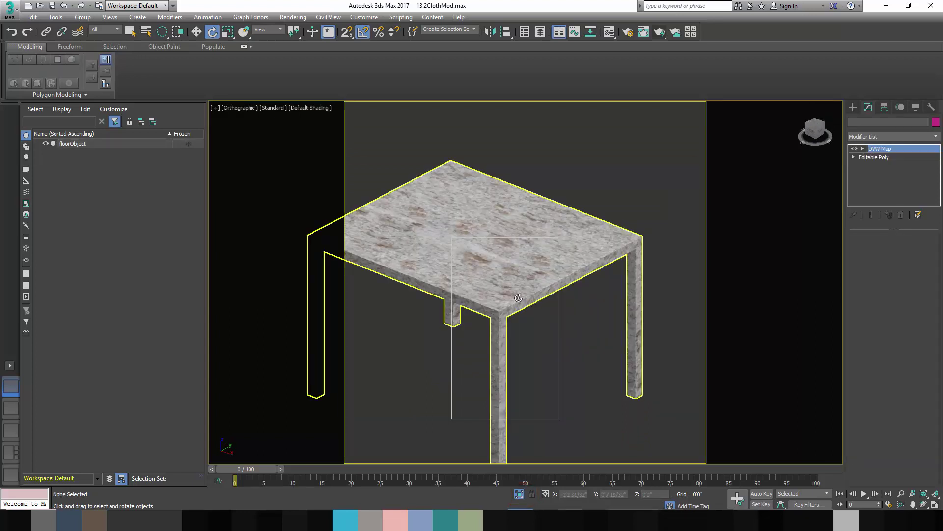
key(t)
key(ctrl+d)
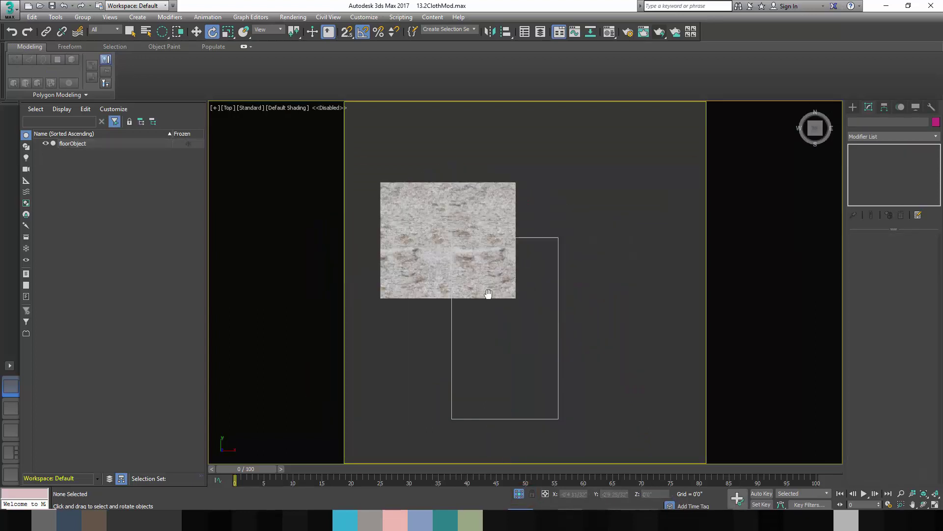
Step: Create a Plane primitive covering the whole table with a wide overhang, about 5'10" long and 7'2" wide
click(853, 108)
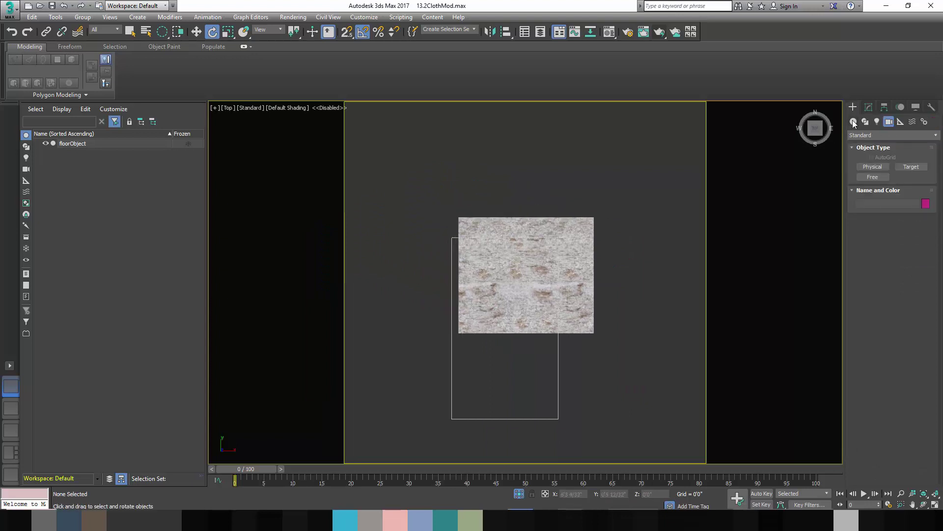
click(852, 124)
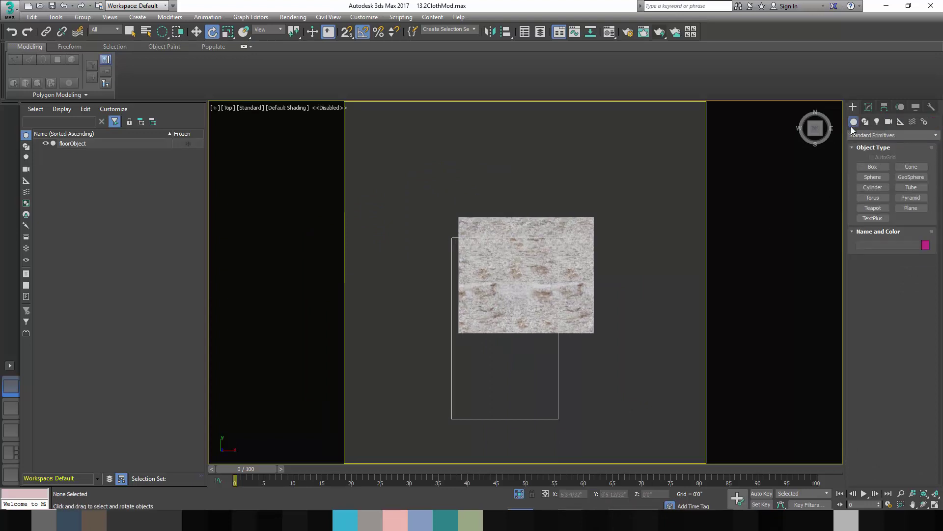
click(911, 208)
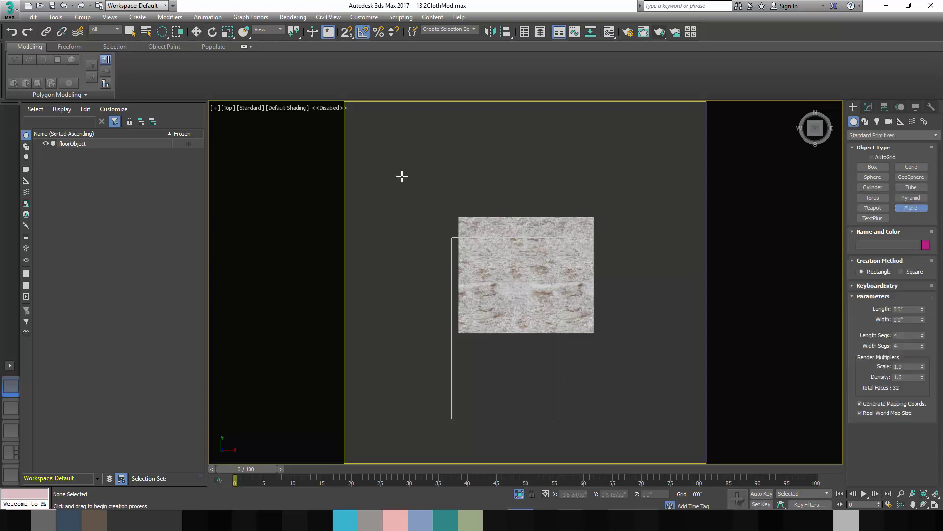
drag(377, 150, 687, 404)
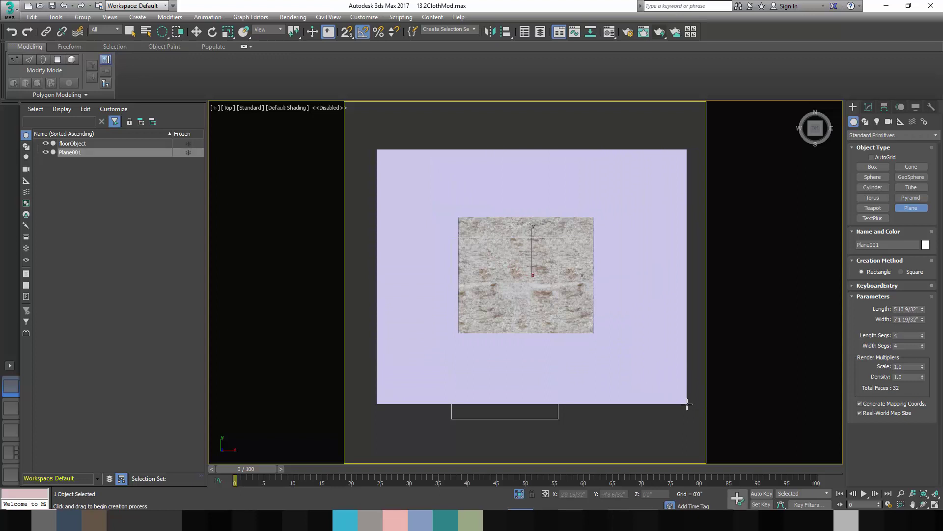
alt+middle_drag(634, 336, 590, 290)
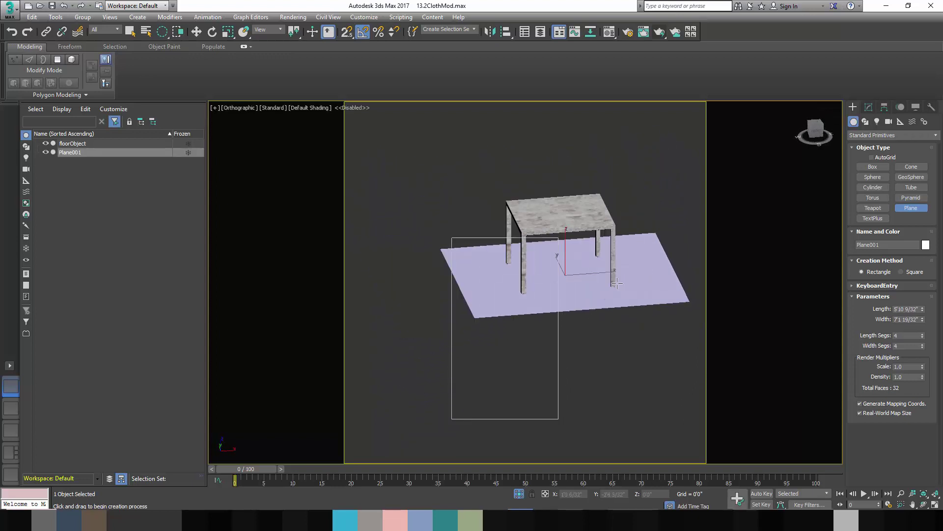
right_click(590, 291)
right_click(590, 291)
key(Escape)
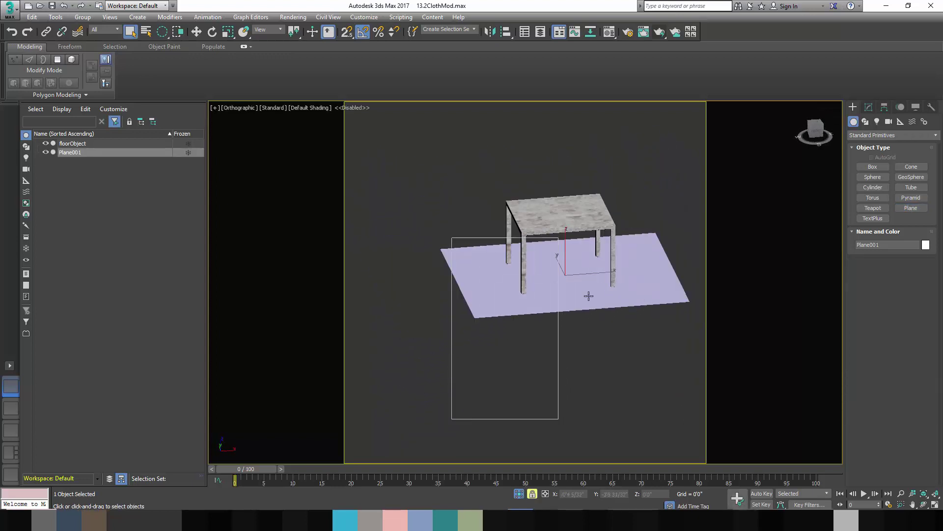
Step: Raise the plane above the tabletop to a height of about 3'9" and turn on edged faces display
key(w)
drag(555, 246, 556, 139)
scroll(600, 166, up, 3)
mouse_move(599, 166)
middle_down()
mouse_move(552, 229)
mouse_move(551, 256)
middle_up()
key(F4)
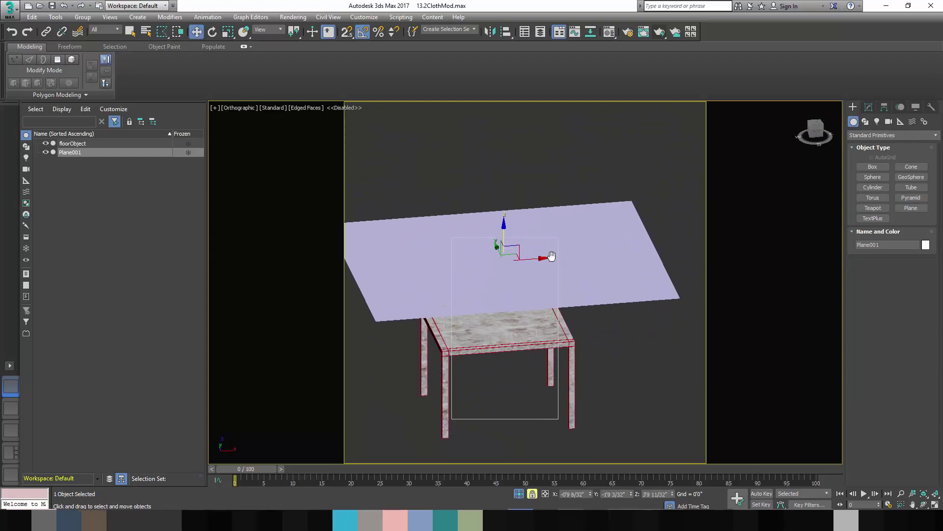
alt+middle_drag(623, 284, 608, 300)
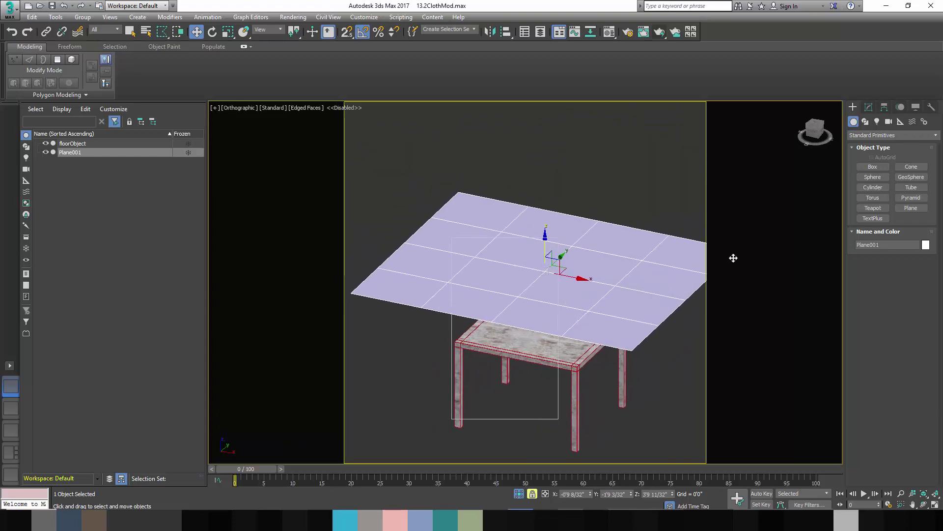
middle_drag(654, 250, 638, 249)
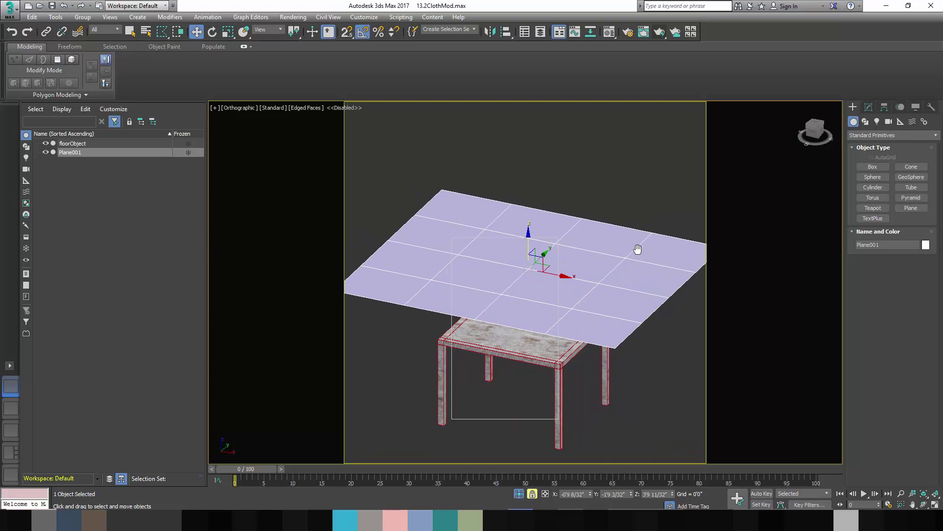
Step: Add a TurboSmooth modifier to the plane and set its iterations to 4
click(869, 106)
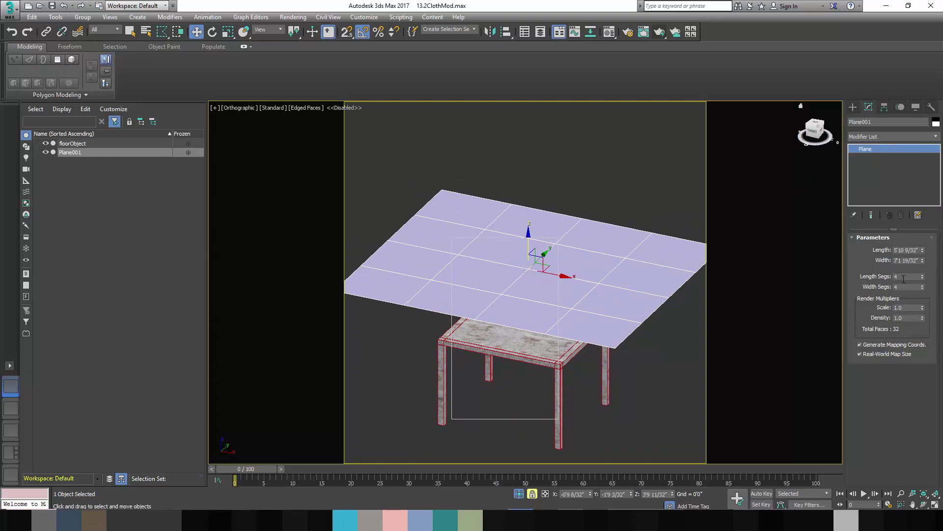
click(938, 137)
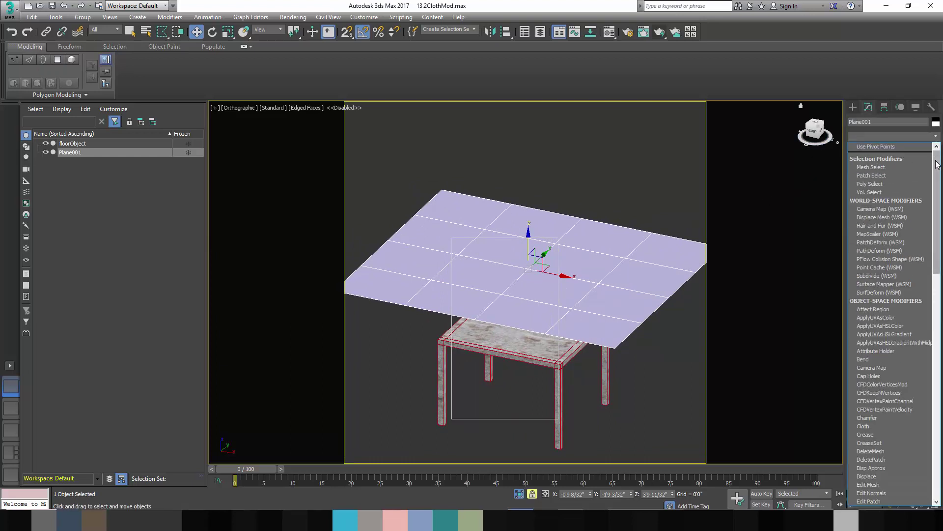
drag(938, 172, 940, 396)
click(878, 372)
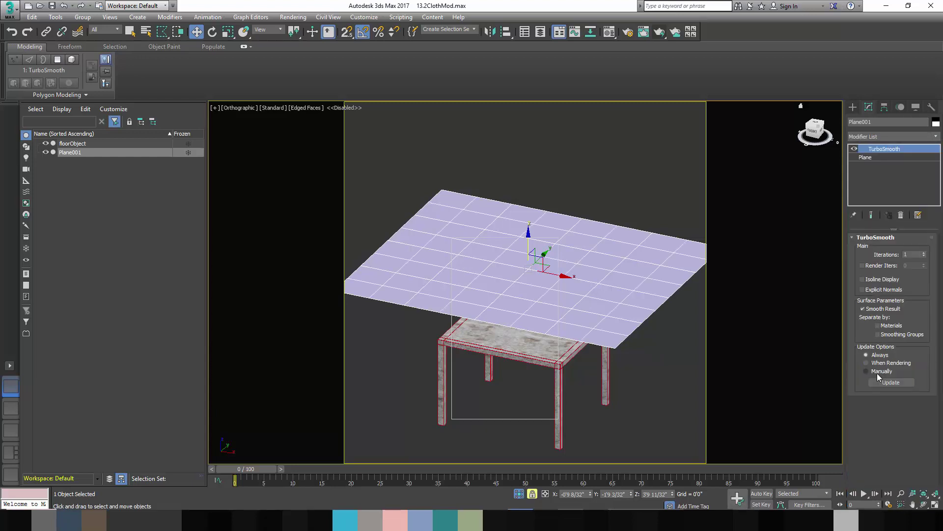
click(925, 252)
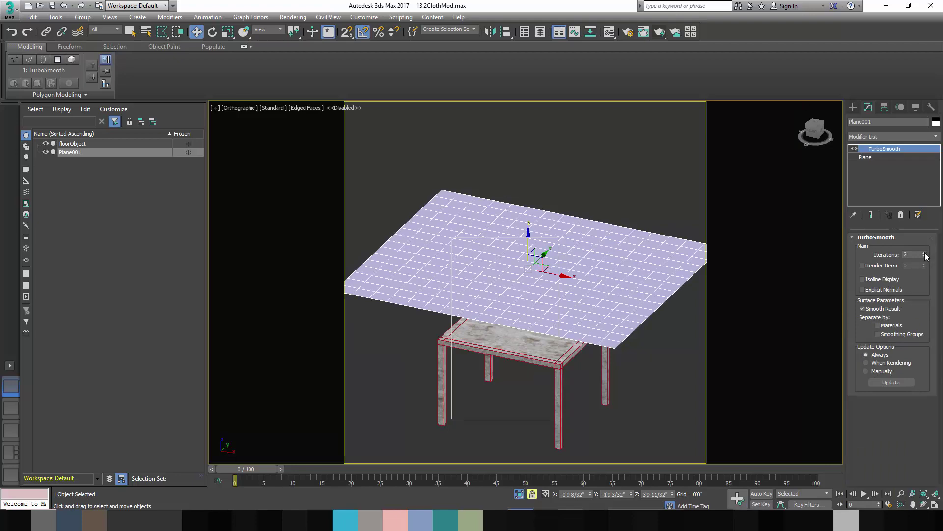
click(925, 253)
mouse_move(589, 277)
alt+middle_down()
mouse_move(546, 268)
mouse_move(586, 282)
alt+middle_up()
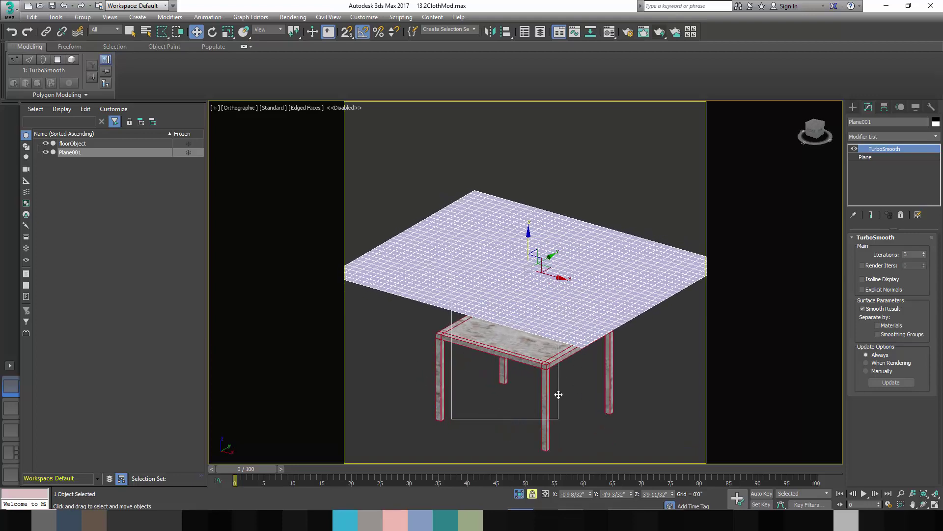
click(925, 253)
alt+middle_drag(688, 269, 687, 289)
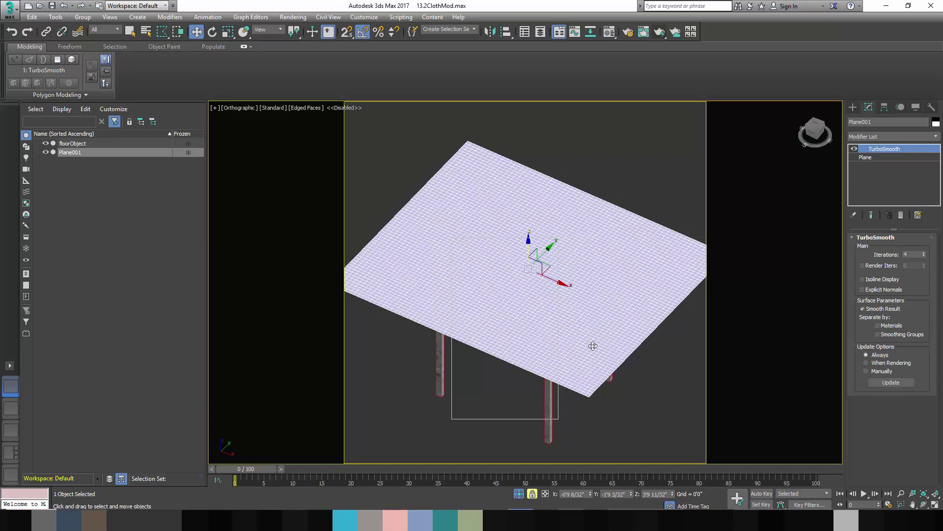
key(shift+z)
key(e)
key(shift+z)
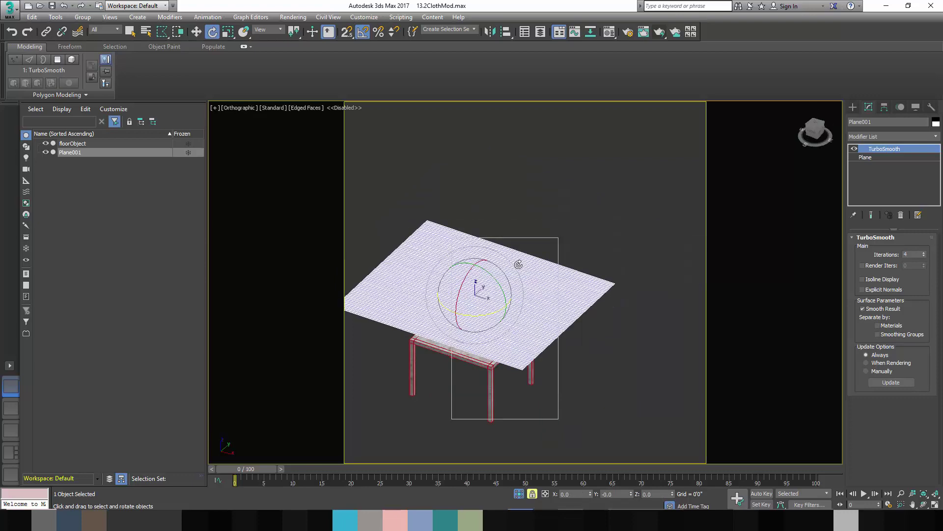
scroll(519, 265, up, 3)
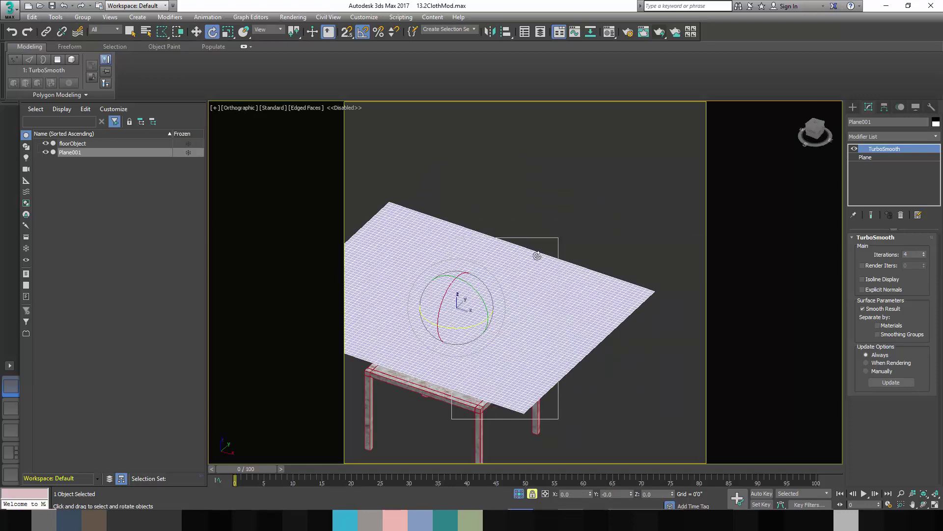
middle_drag(535, 255, 591, 255)
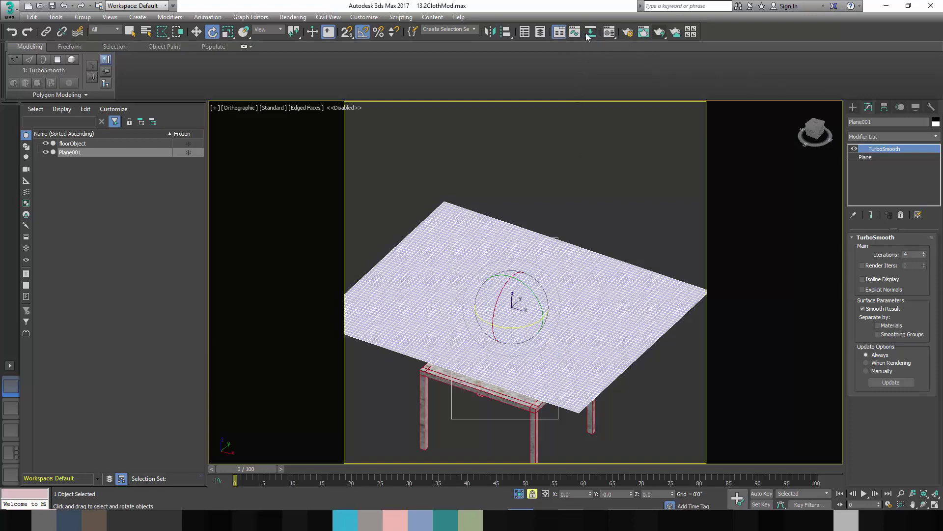
Step: Change the 03 - Default material to the Standard type and give its diffuse color a Checker map
click(610, 33)
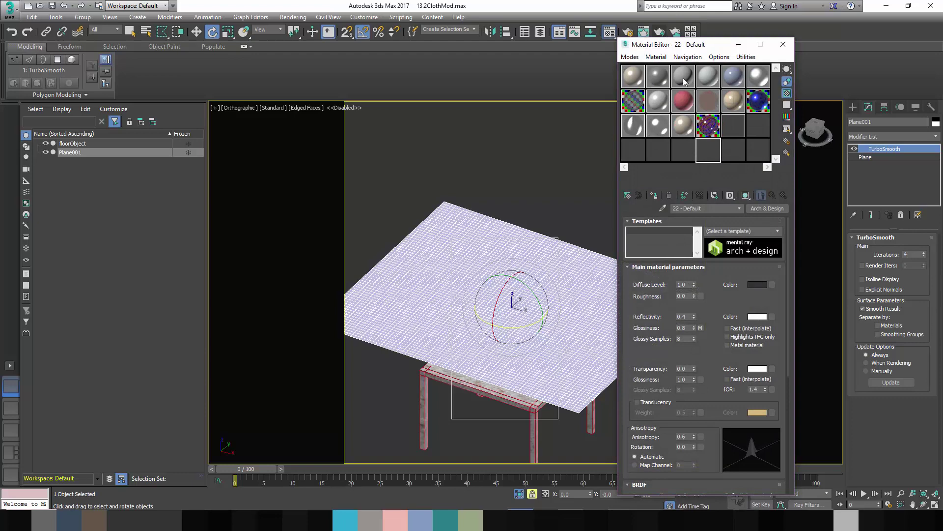
click(683, 78)
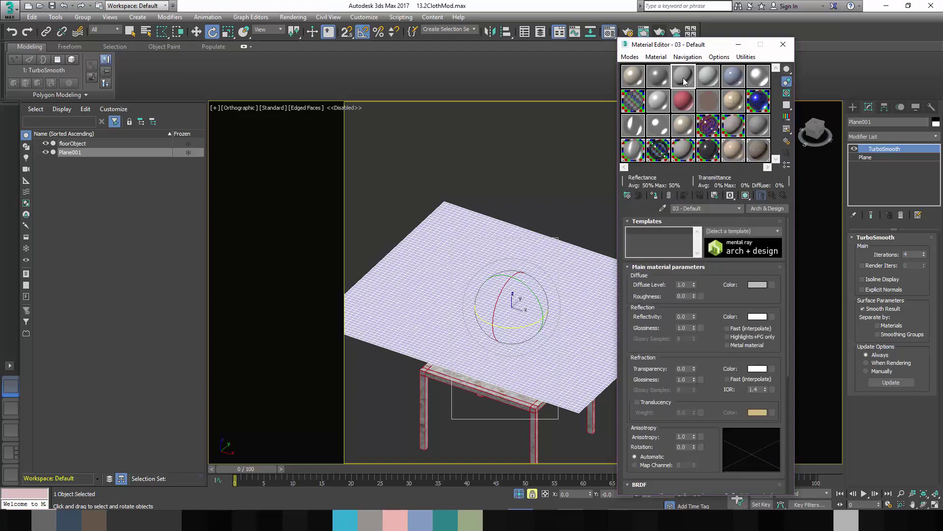
click(764, 208)
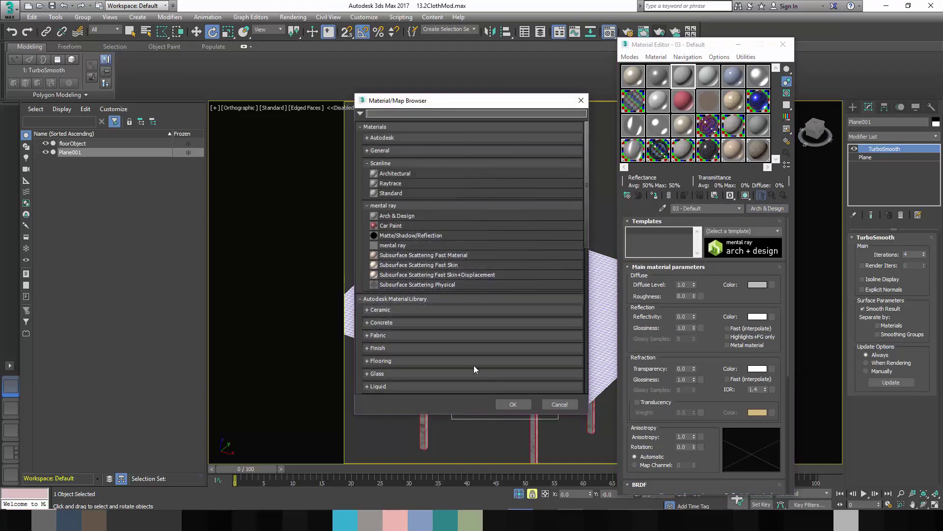
double_click(391, 193)
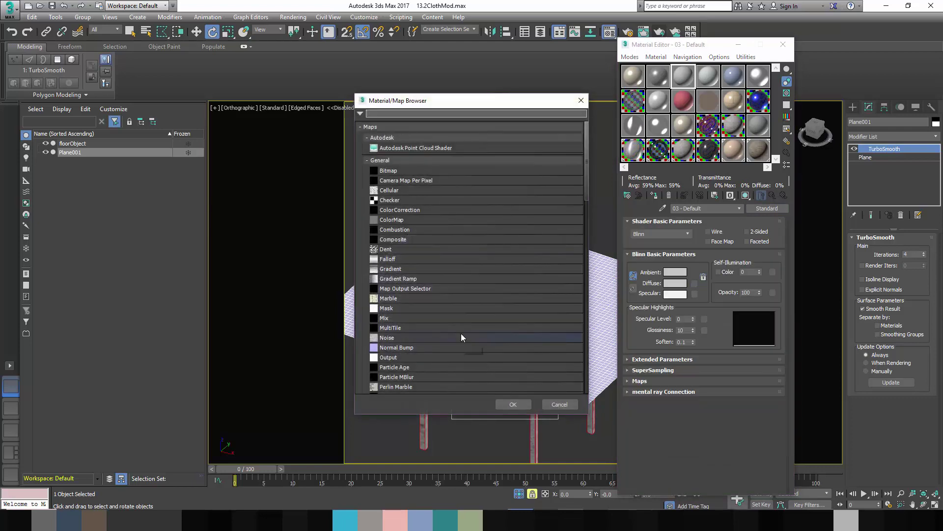
double_click(393, 201)
Step: Use real-world scale for the Checker map and set its width and height to 2" each
click(630, 254)
click(682, 270)
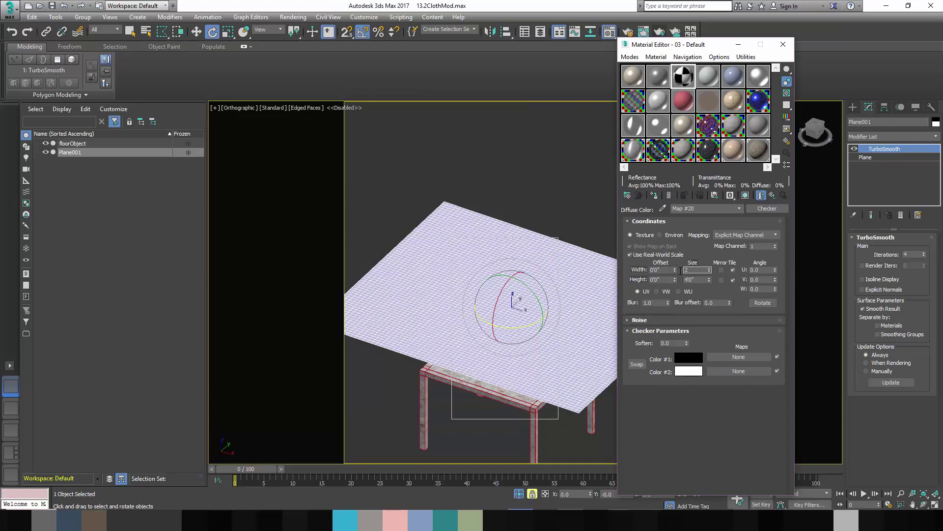
text(2")
click(697, 280)
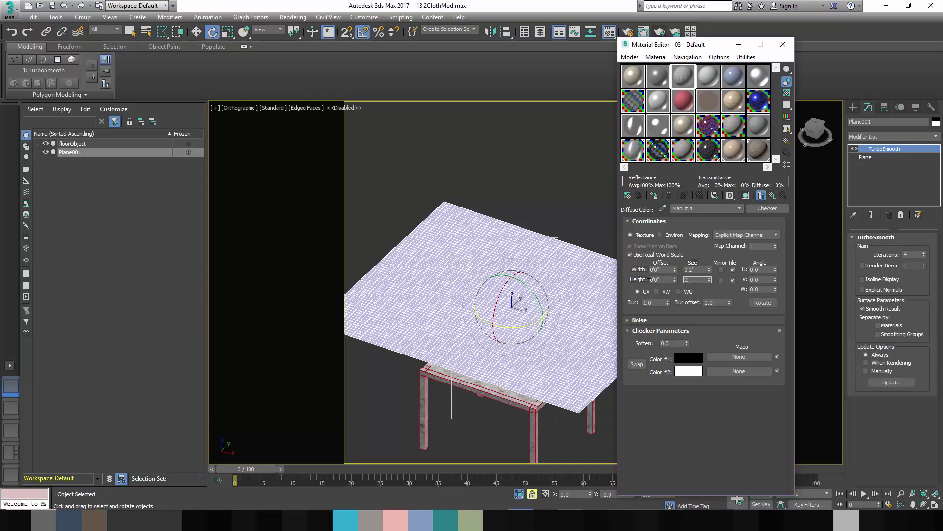
text(2")
key(Return)
Step: Show the checker map in the viewport and assign the material to the plane, checking the pattern up close
click(745, 196)
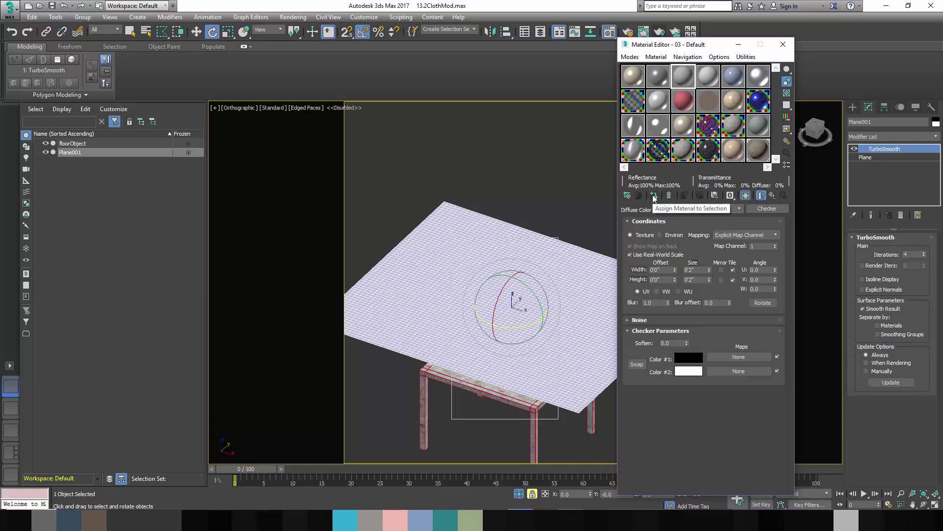
click(654, 197)
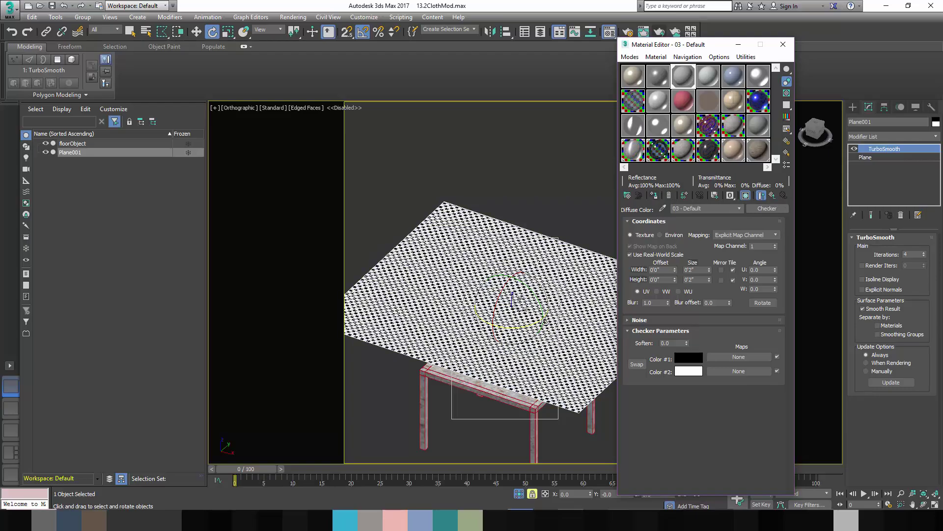
scroll(504, 275, up, 5)
middle_drag(502, 290, 545, 275)
scroll(505, 266, down, 5)
scroll(545, 275, up, 2)
alt+middle_drag(561, 328, 576, 328)
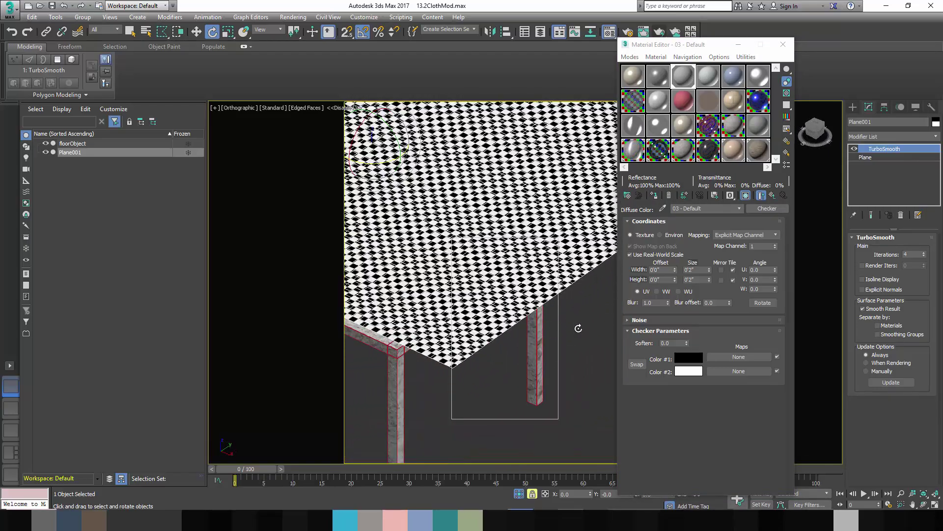
Step: Close the Material Editor and turn off the edged-faces display in the viewport
click(577, 334)
click(520, 283)
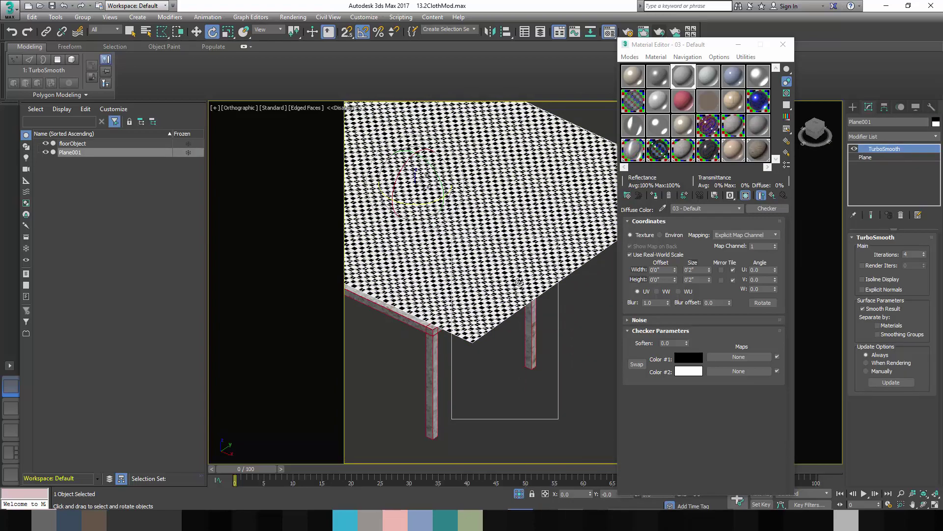
alt+middle_drag(507, 300, 566, 307)
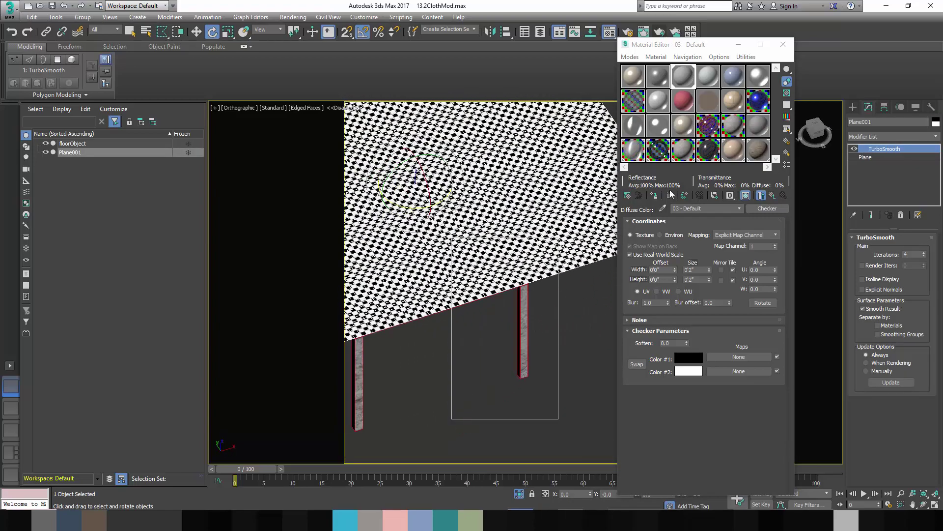
click(783, 45)
key(F4)
alt+middle_drag(565, 325, 646, 325)
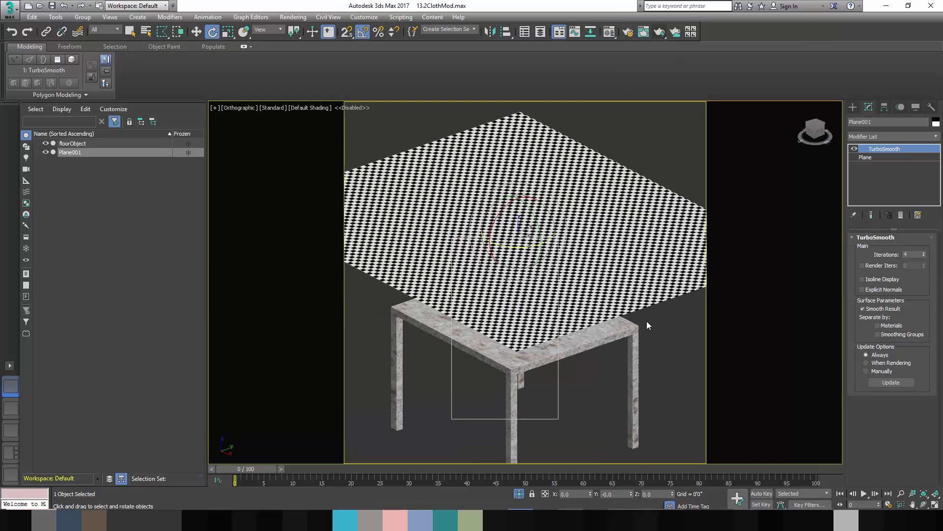
Step: Switch the viewport to wireframe and apply one Cloth modifier to the table and the plane together
click(621, 335)
alt+middle_drag(621, 334, 598, 336)
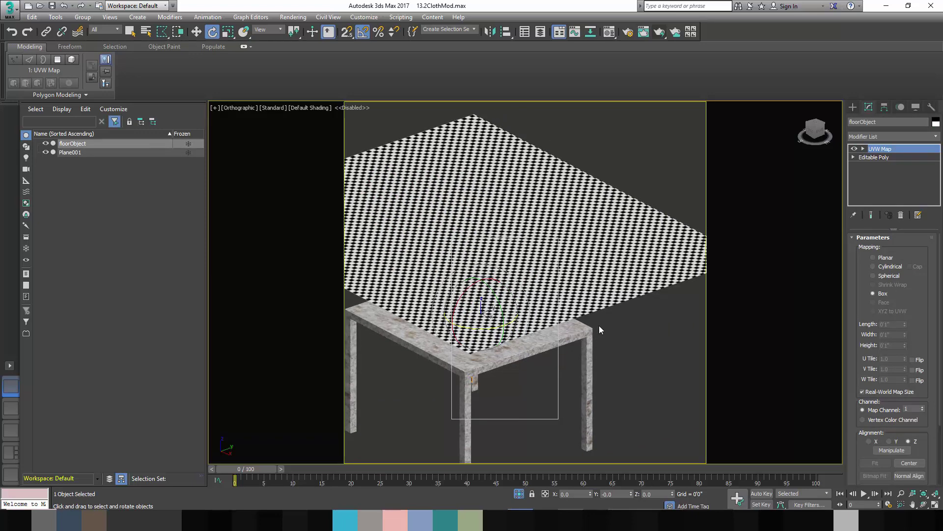
mouse_move(599, 325)
alt+middle_down()
mouse_move(595, 360)
mouse_move(596, 321)
alt+middle_up()
key(F3)
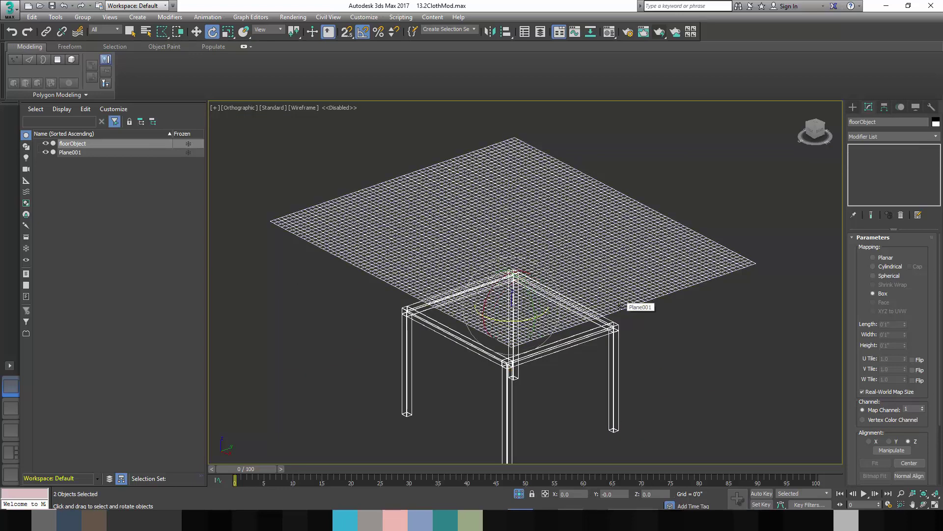
ctrl+click(619, 306)
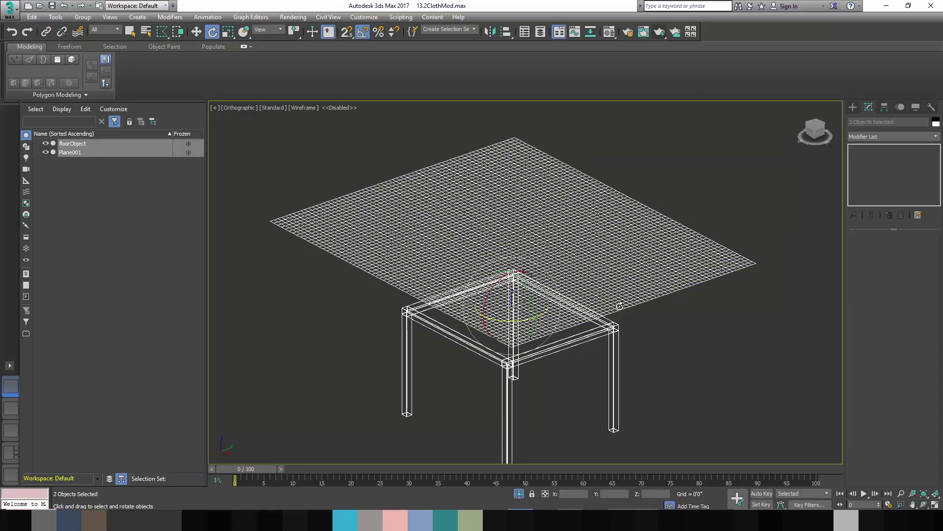
click(935, 136)
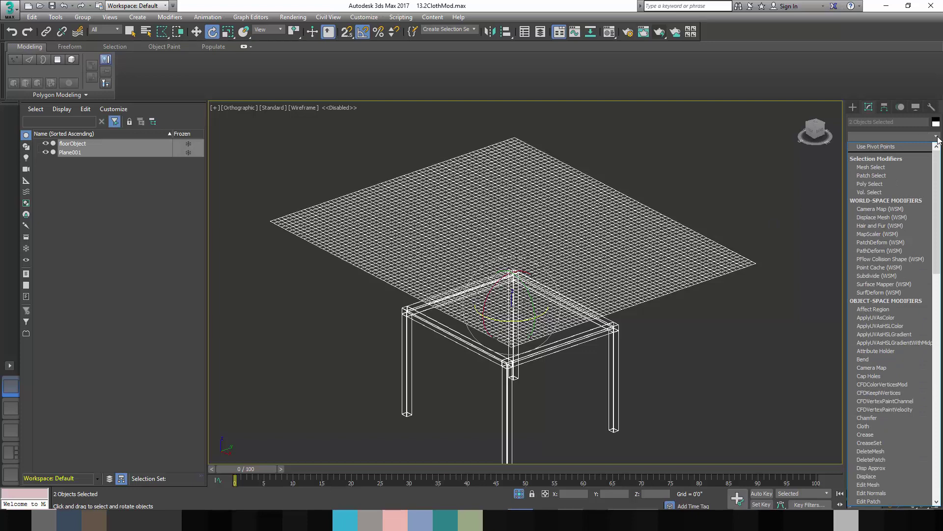
scroll(876, 343, down, 1)
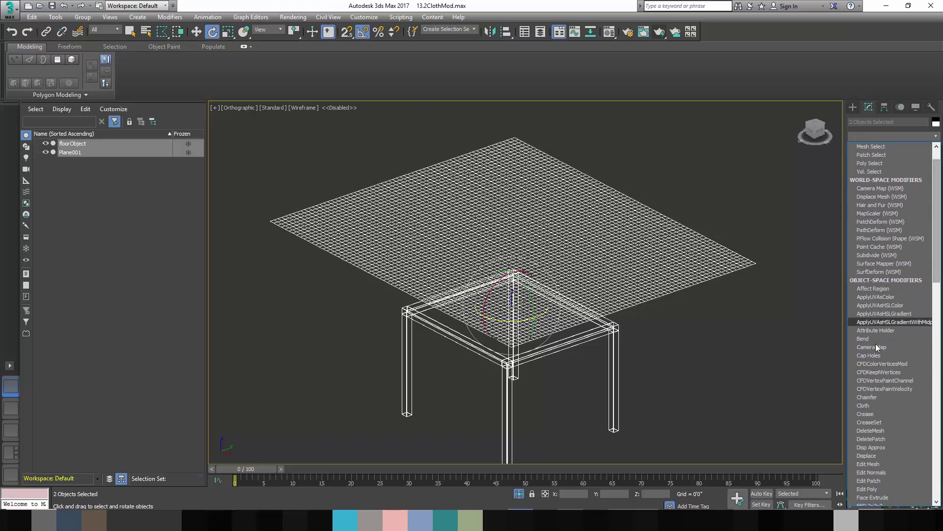
click(880, 405)
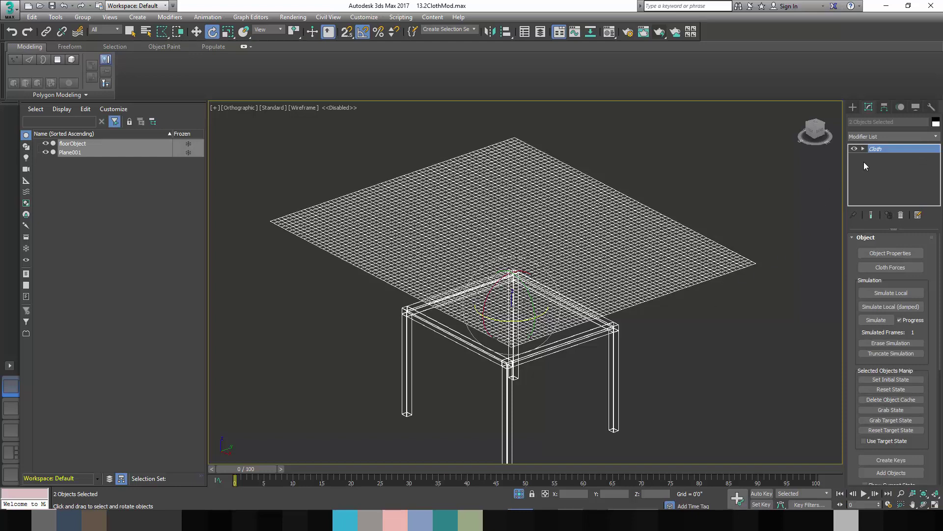
Step: Inspect the modifier stacks of the table and the plane, and view the list of objects in the cloth simulation
click(623, 333)
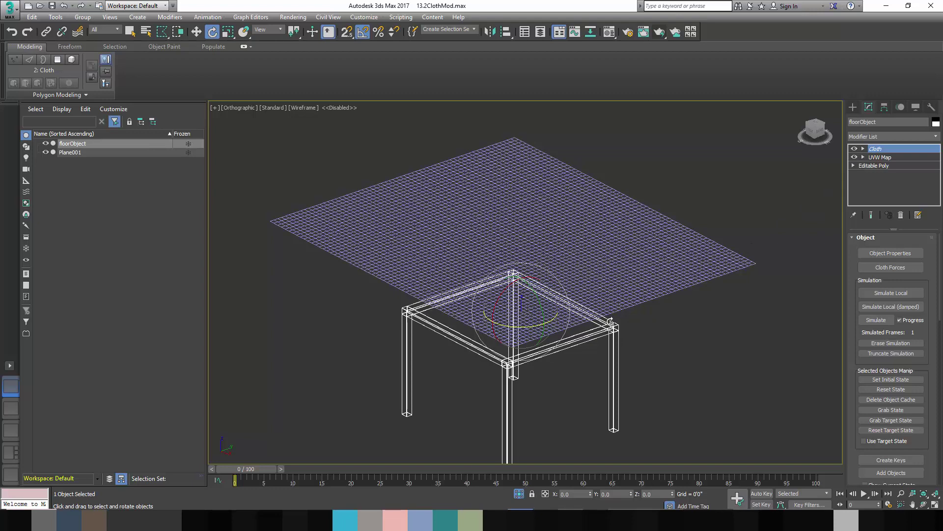
click(625, 293)
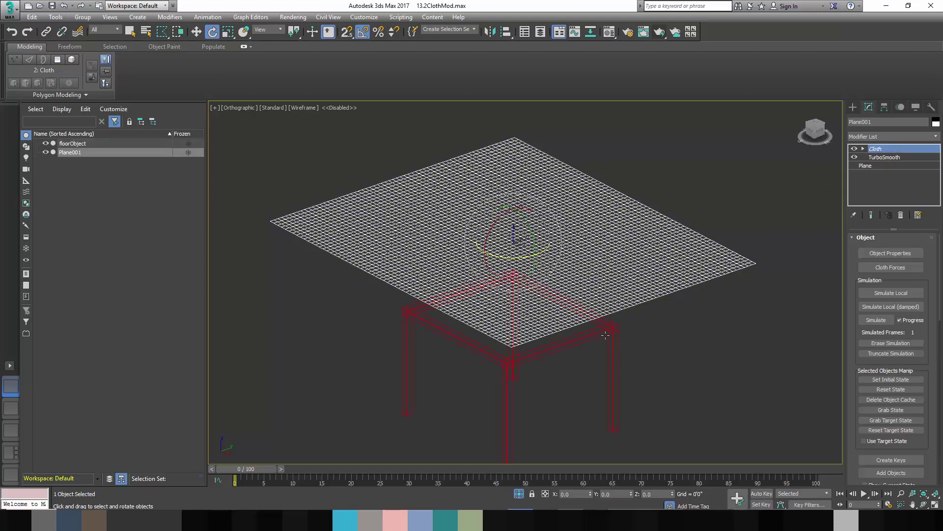
click(605, 335)
click(637, 305)
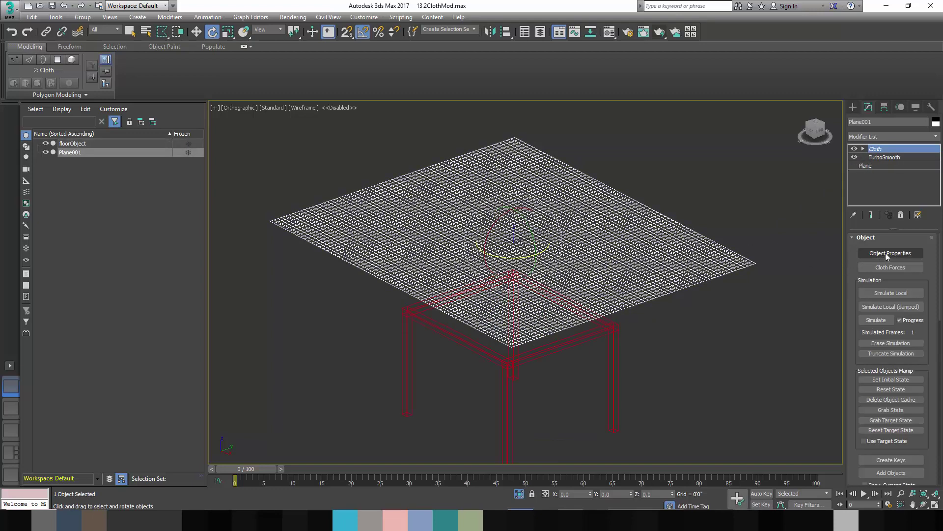
click(887, 254)
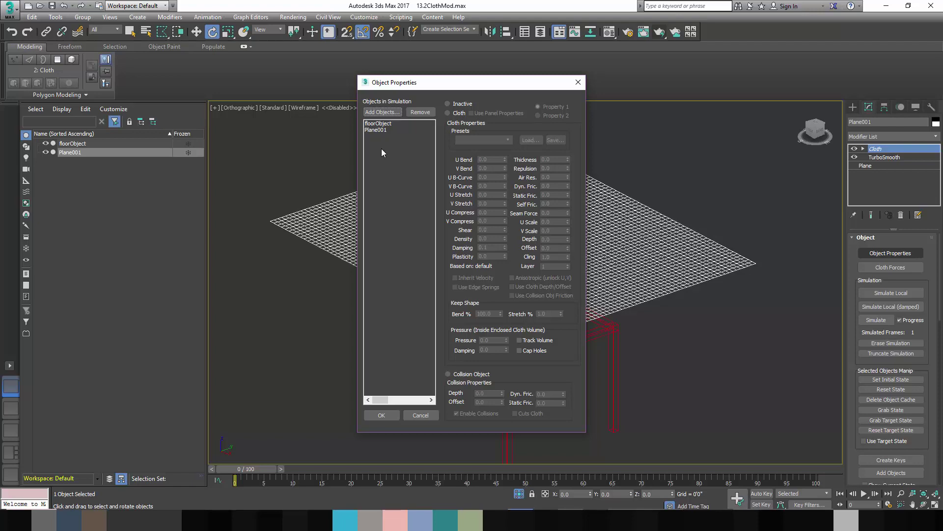
click(381, 416)
Step: Rename the table object, floorObject, as table
click(73, 143)
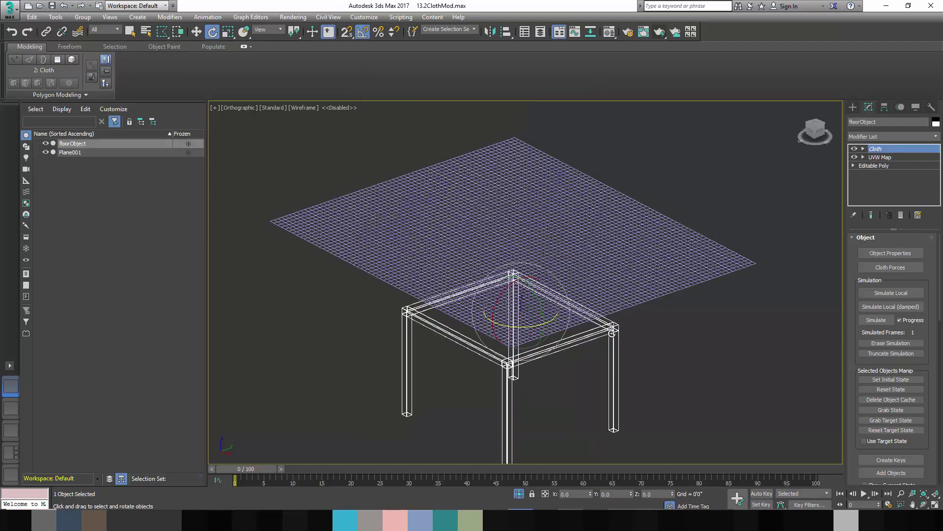
double_click(882, 121)
text(ta)
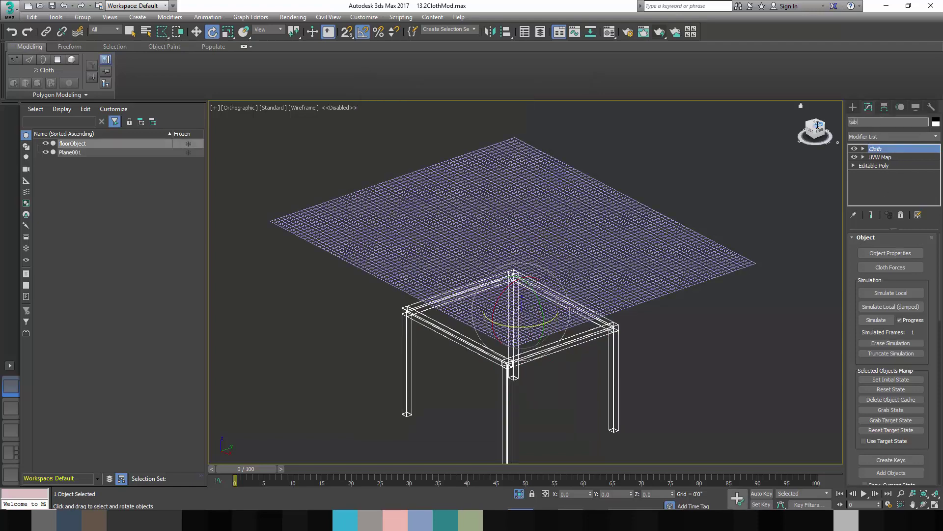
text(bl)
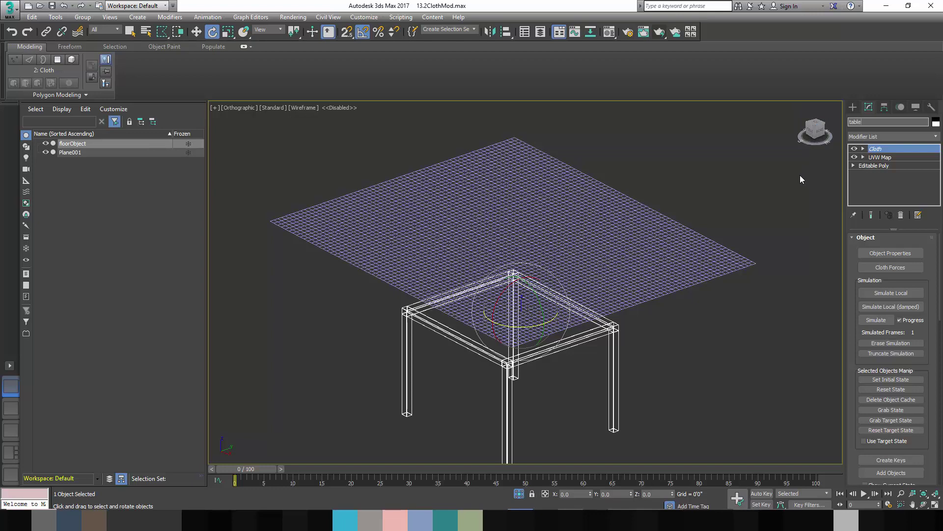
text(e)
key(Return)
Step: Rename the plane as tableCloth
key(ctrl+i)
text(tabl)
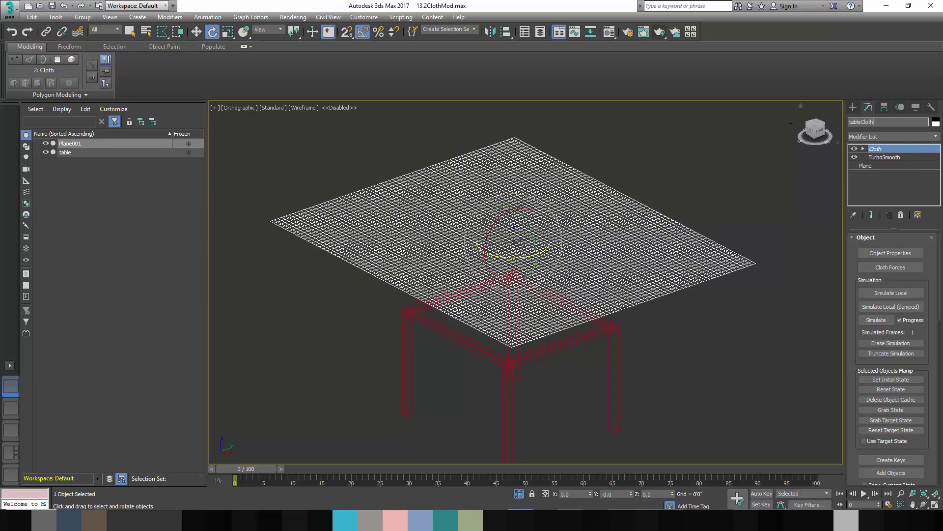
click(784, 180)
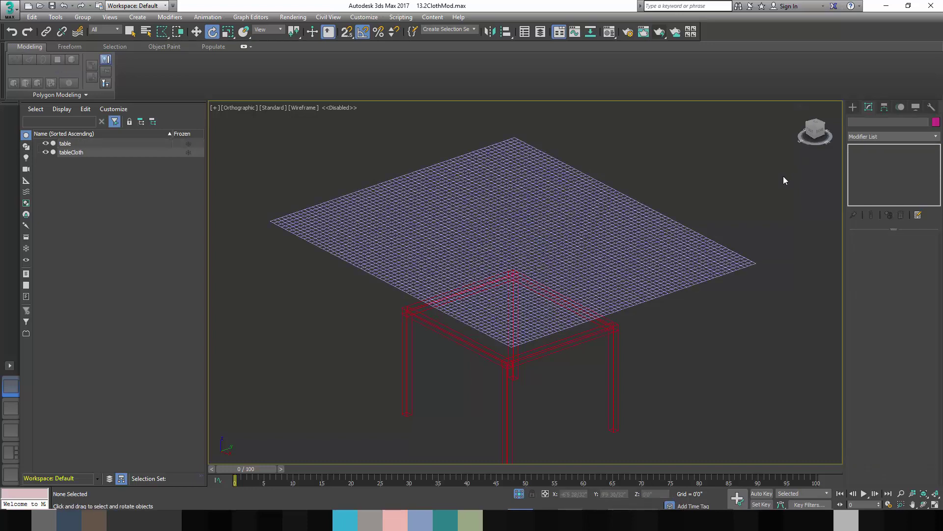
Step: Define the table as a collision object in the Cloth modifier's object properties
click(728, 254)
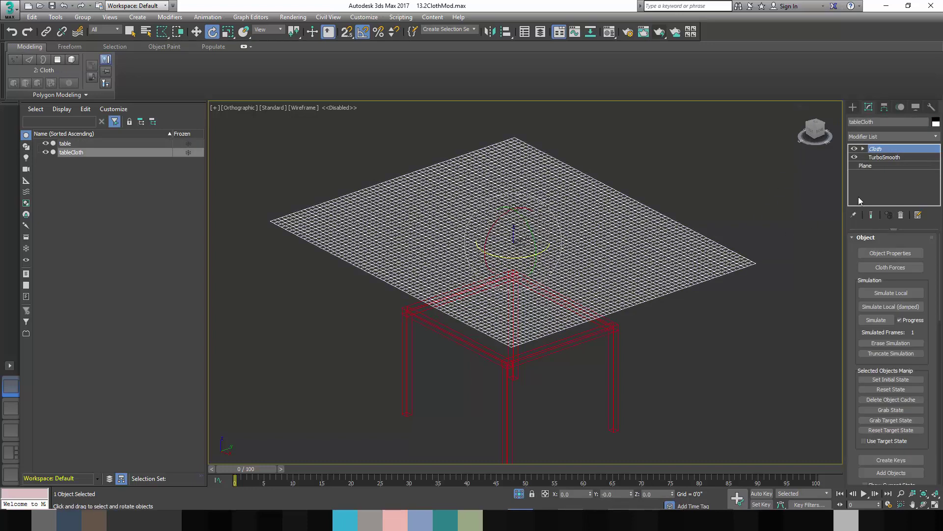
click(894, 253)
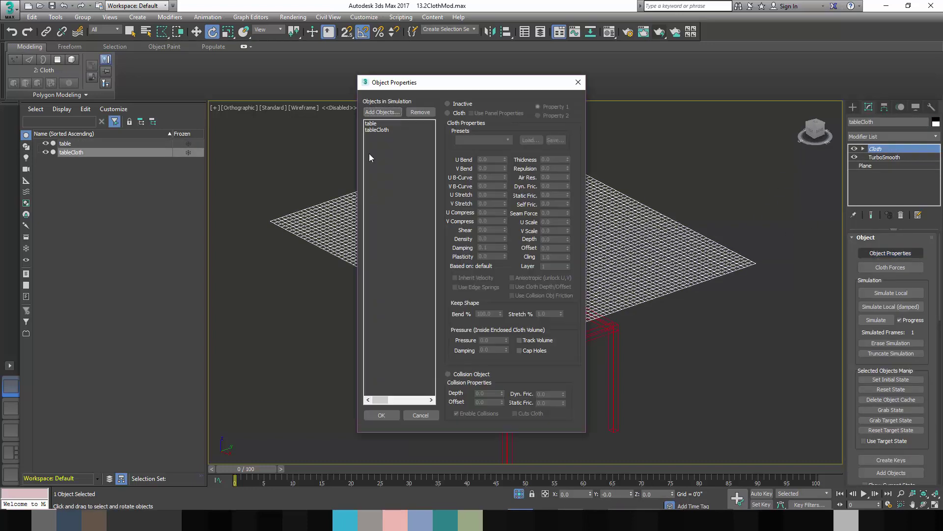
click(371, 123)
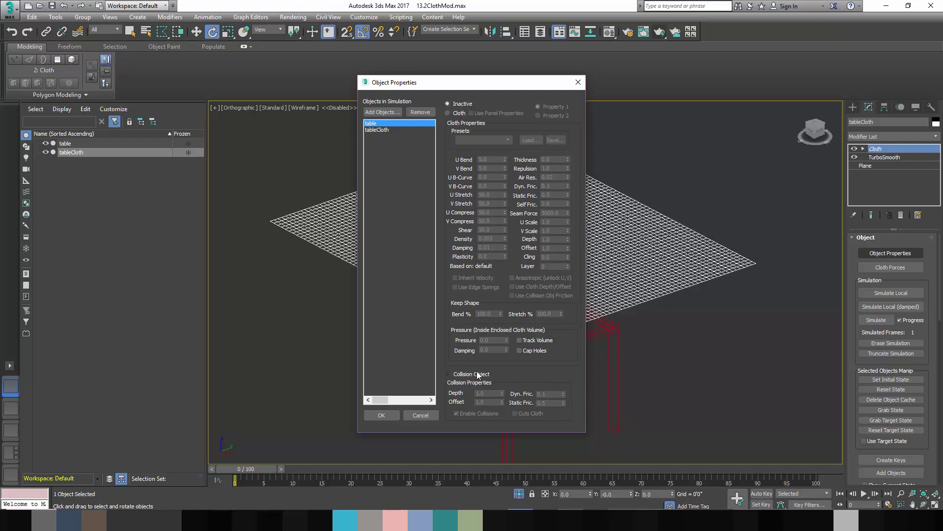
click(448, 374)
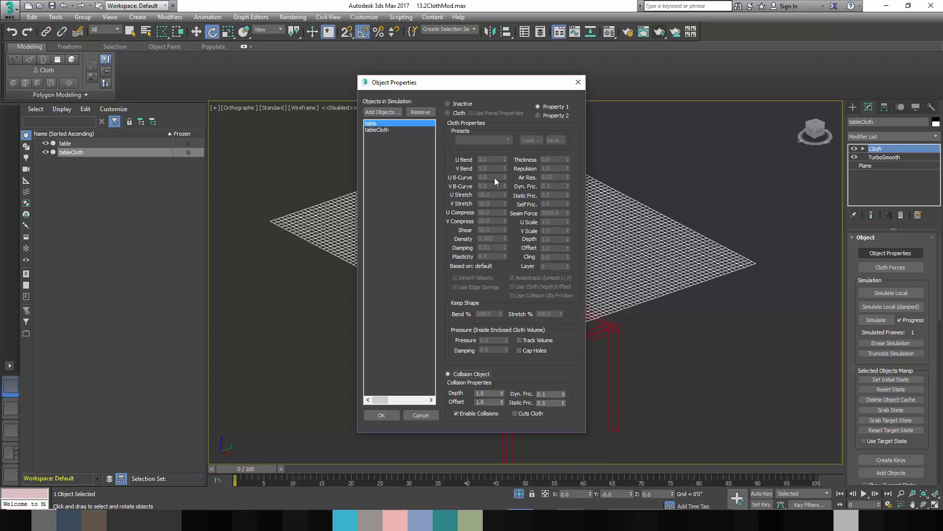
Step: Define tableCloth as cloth with the Silk preset and accept the object properties
click(386, 130)
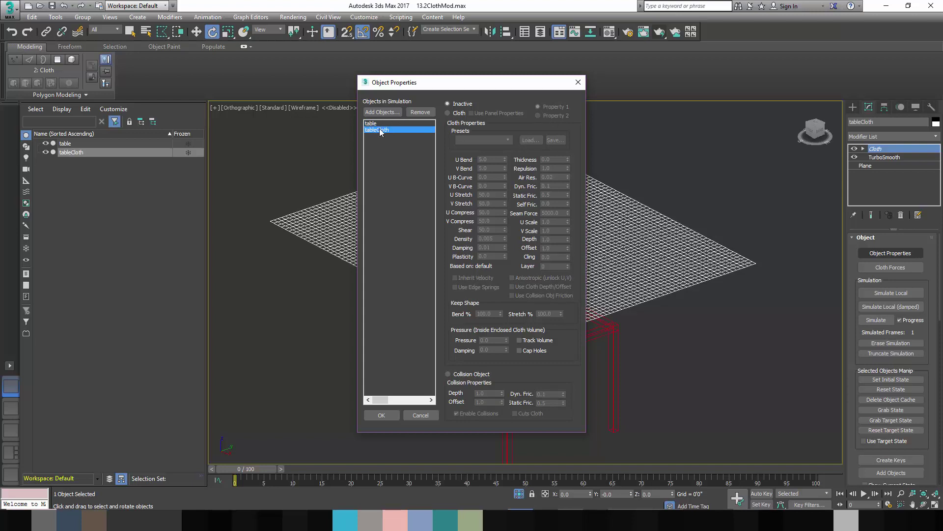
click(448, 113)
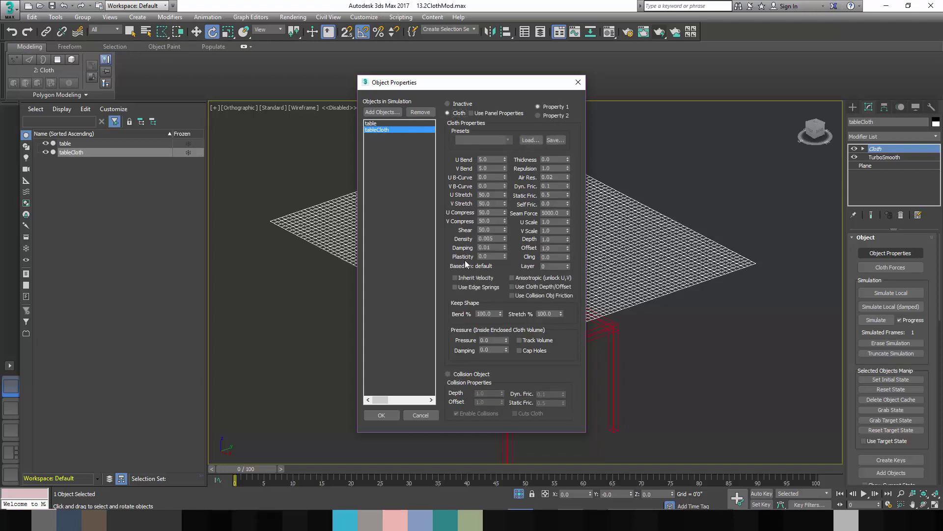
click(476, 141)
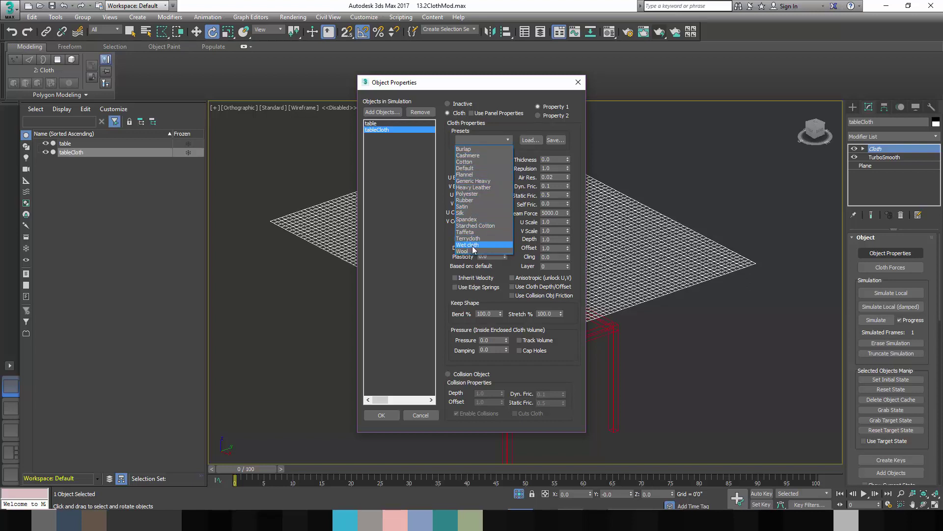
click(469, 213)
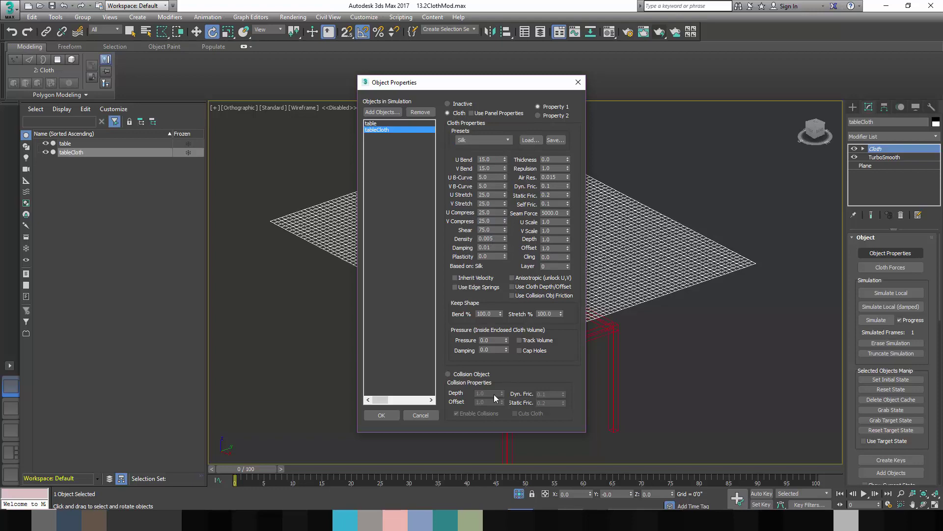
click(405, 414)
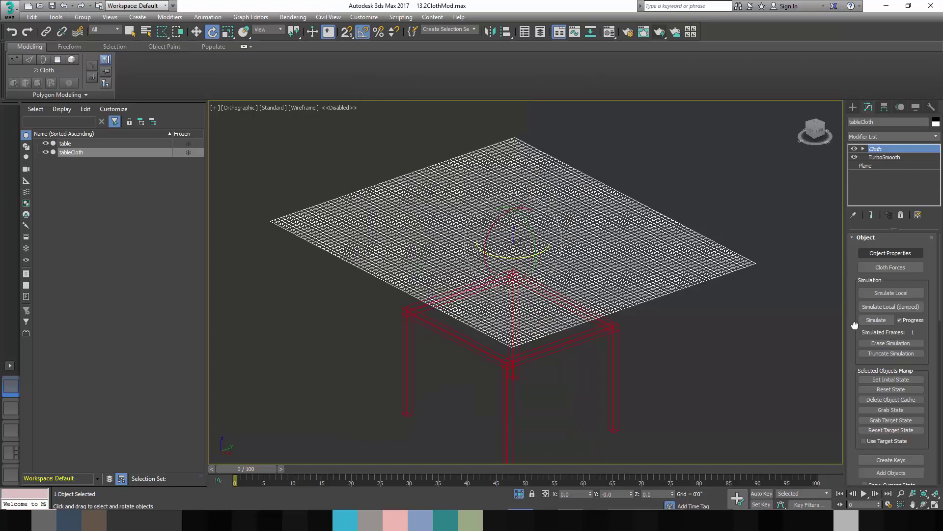
Step: Run a trial cloth simulation, stop it partway and erase the simulated frames
scroll(855, 324, down, 2)
scroll(855, 323, up, 2)
scroll(854, 324, up, 1)
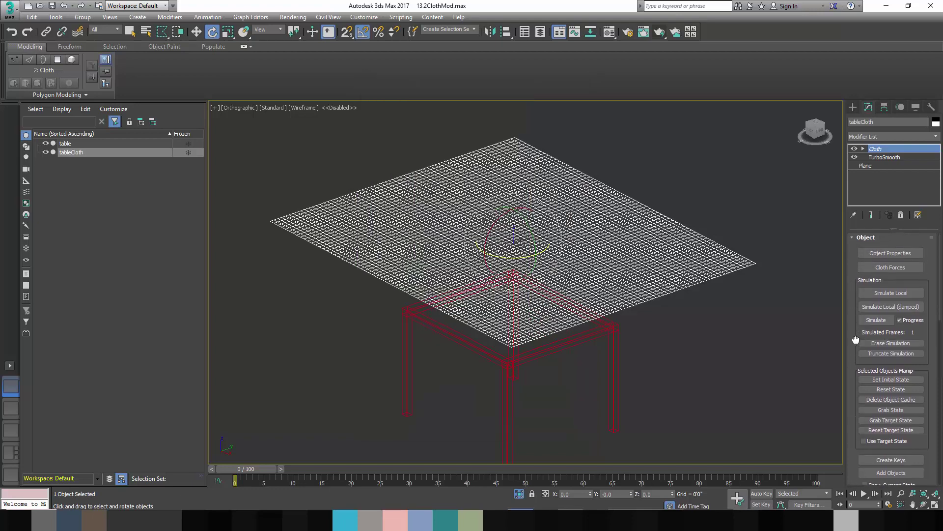
click(872, 319)
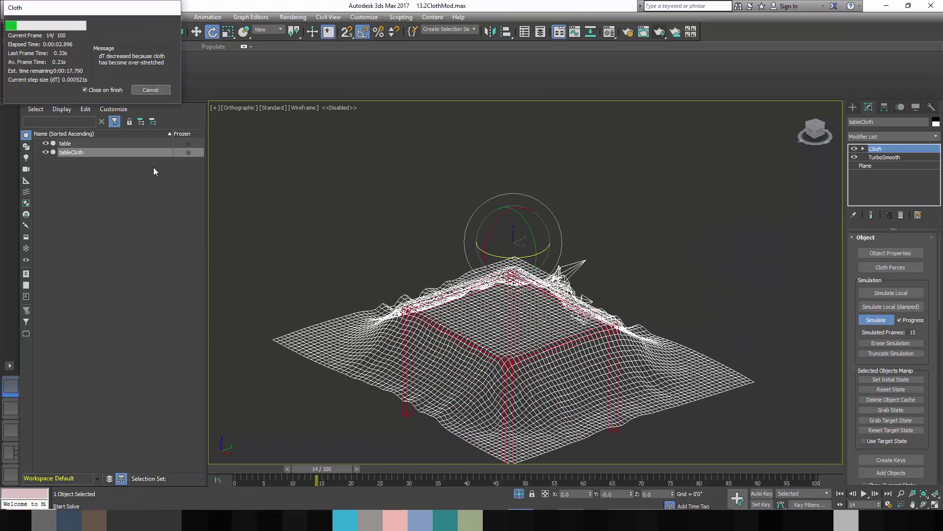
key(Escape)
alt+middle_drag(313, 217, 648, 292)
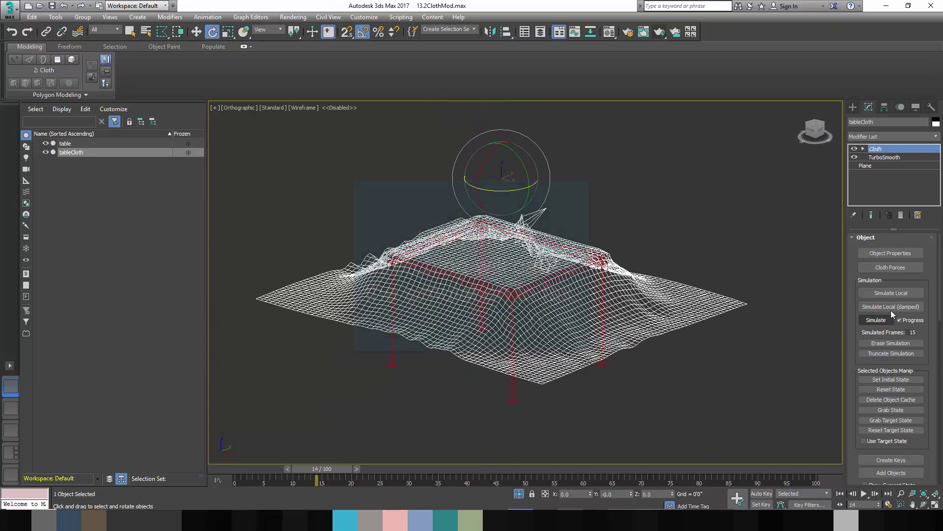
click(894, 343)
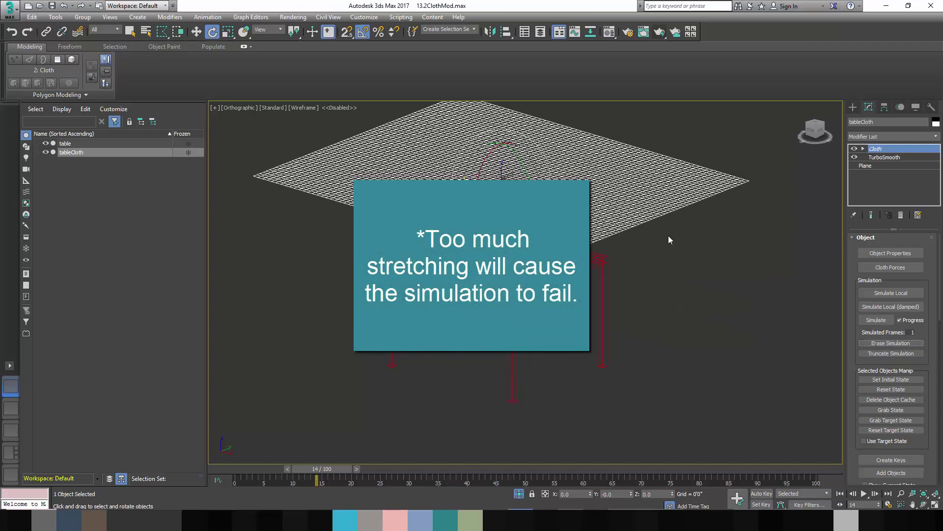
Step: Lower tableCloth in the front view to just above the tabletop, at a Z height of about 2'10"
middle_drag(610, 253, 634, 269)
click(814, 129)
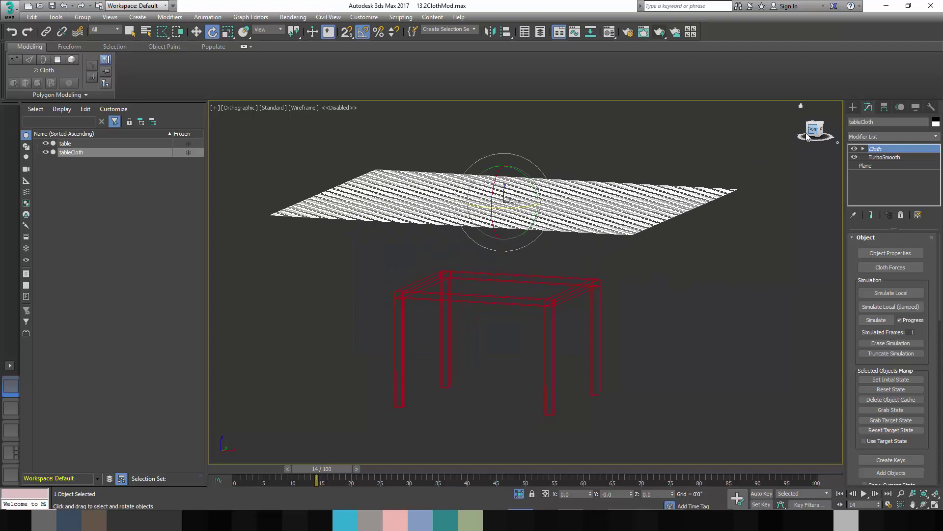
key(w)
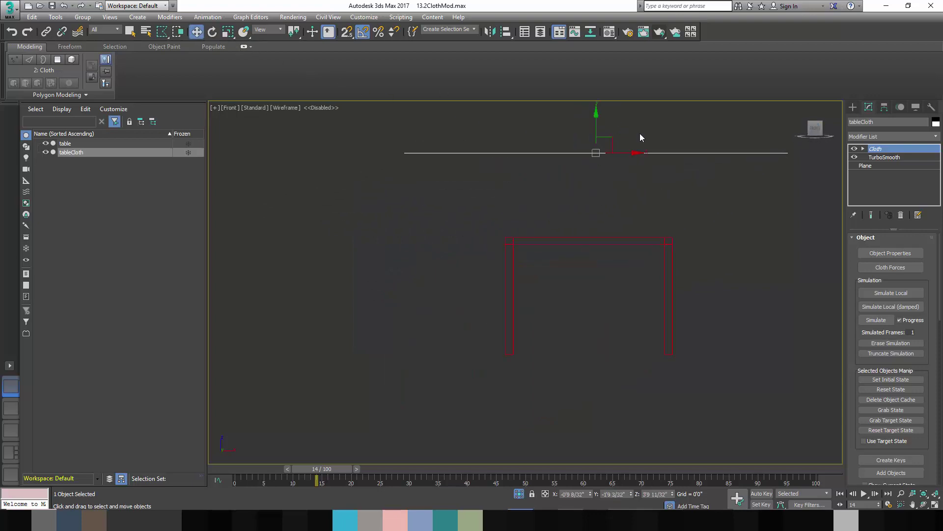
drag(598, 124, 596, 175)
alt+middle_drag(737, 225, 736, 285)
scroll(810, 279, up, 2)
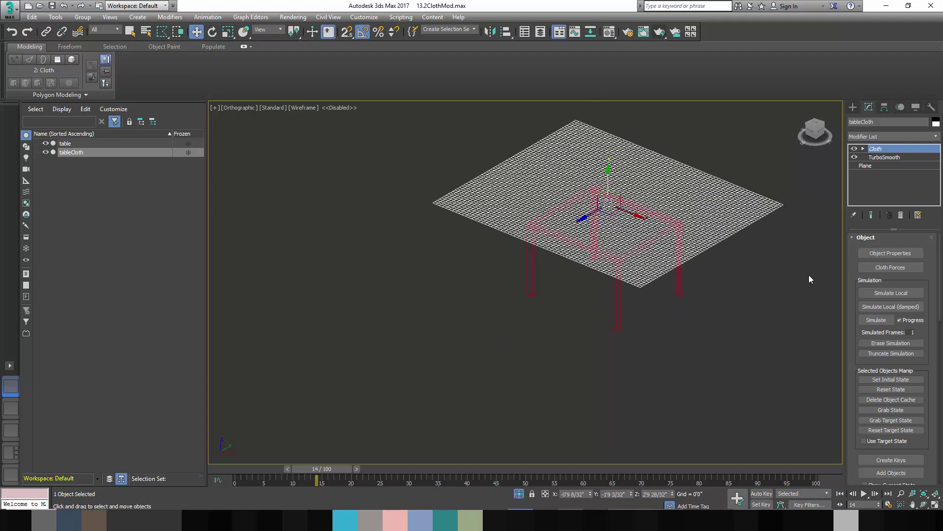
Step: Change tableCloth's fabric preset to Cotton in the Cloth object properties and accept the change
click(892, 254)
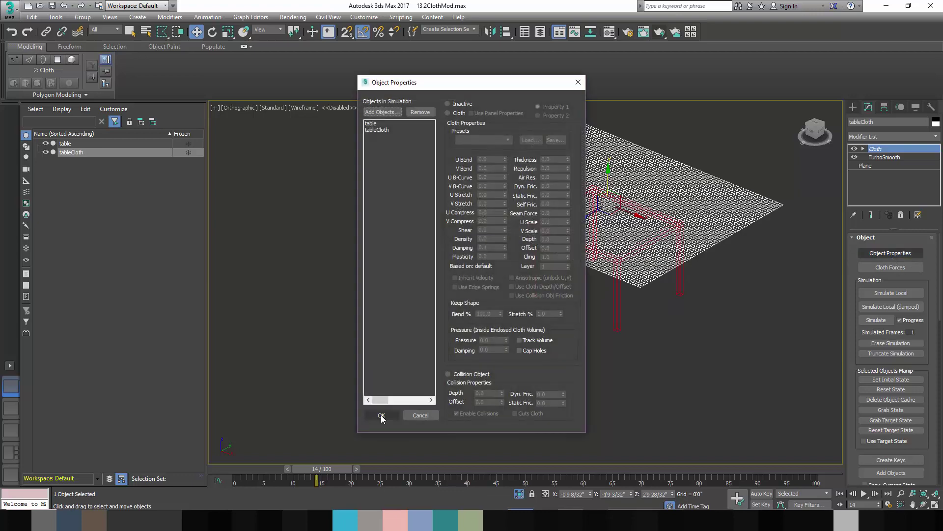
click(376, 130)
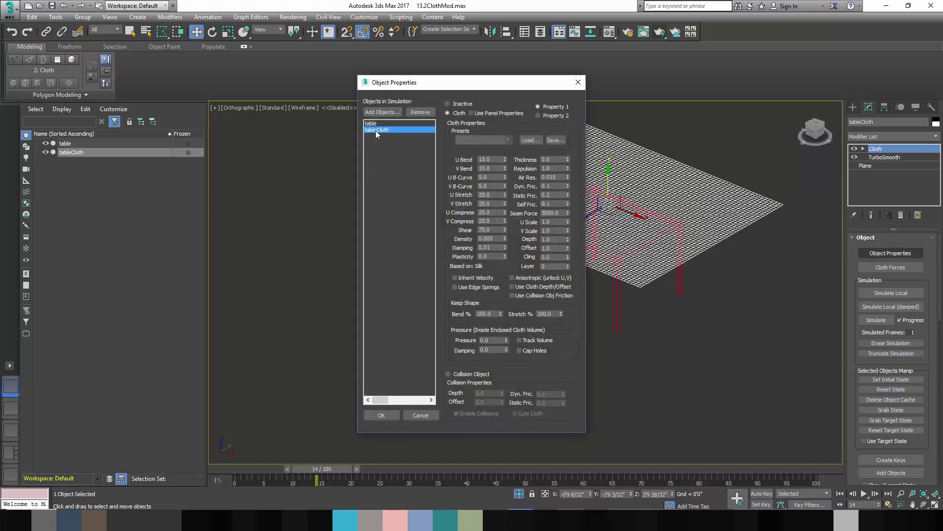
click(479, 139)
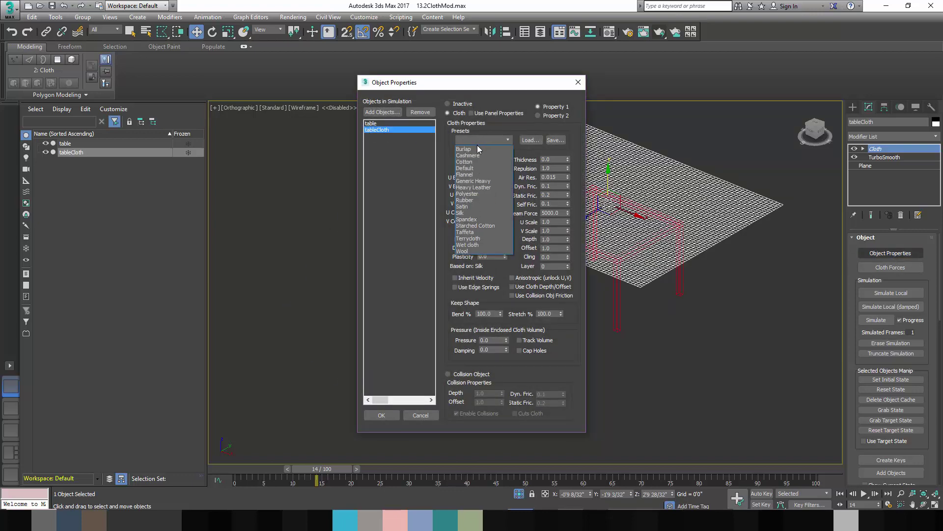
click(472, 159)
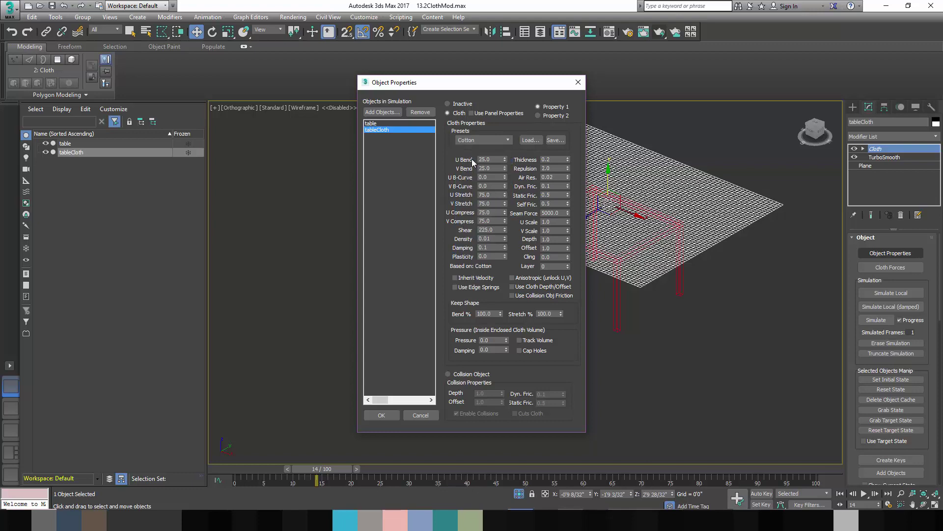
click(381, 415)
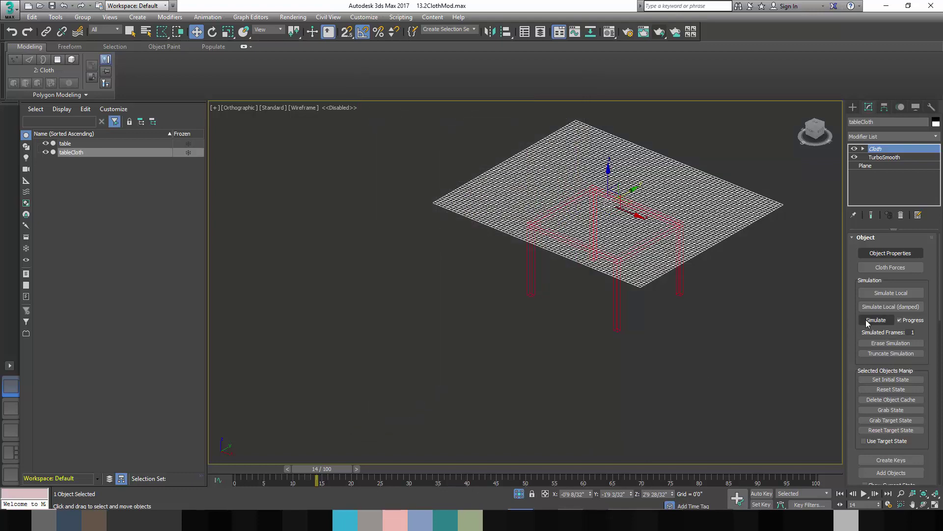
Step: Run the cloth simulation, stop it at about frame 90 and inspect the draped cloth in shaded display
click(867, 322)
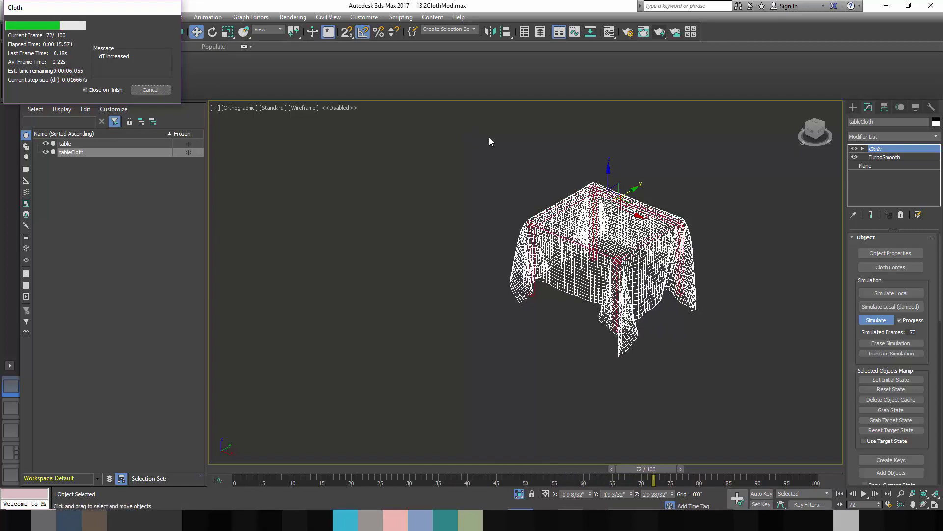
click(163, 92)
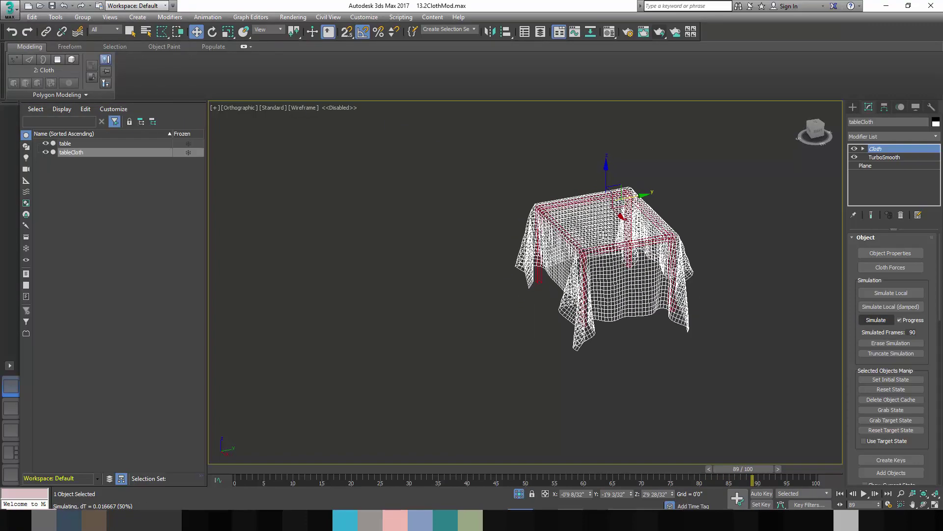
alt+middle_drag(603, 234, 598, 232)
key(F3)
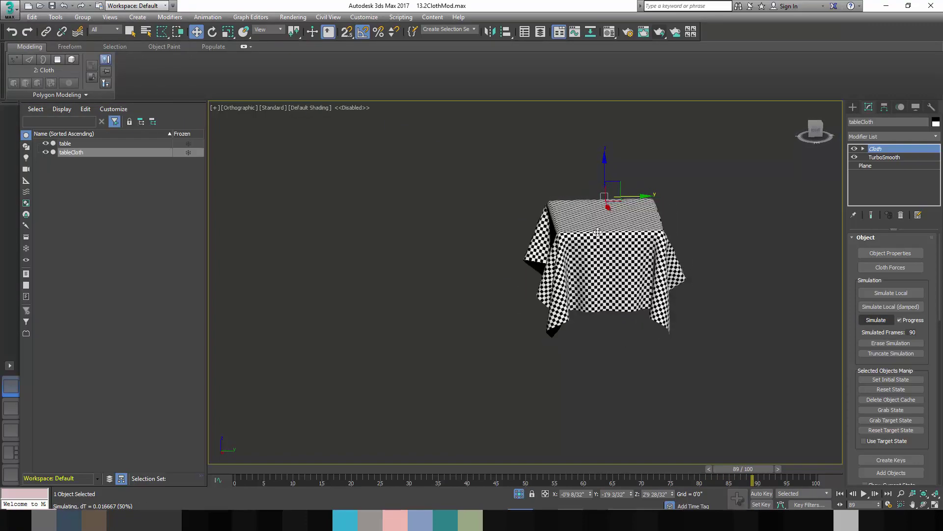
mouse_move(647, 273)
alt+middle_down()
mouse_move(769, 261)
mouse_move(800, 281)
alt+middle_up()
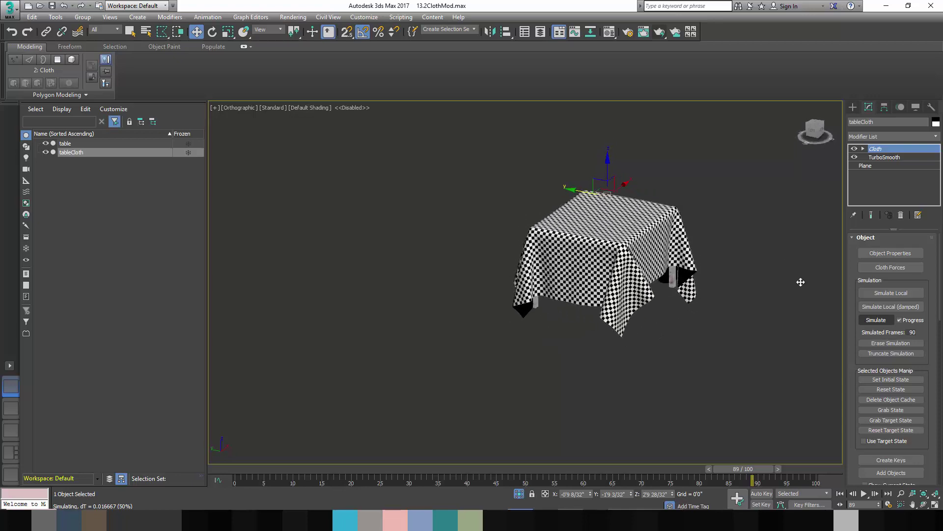
Step: Check the cloth's hanging corners against the table legs in the front wireframe view, and erase the simulated frames
key(f)
key(F3)
key(e)
scroll(596, 268, up, 5)
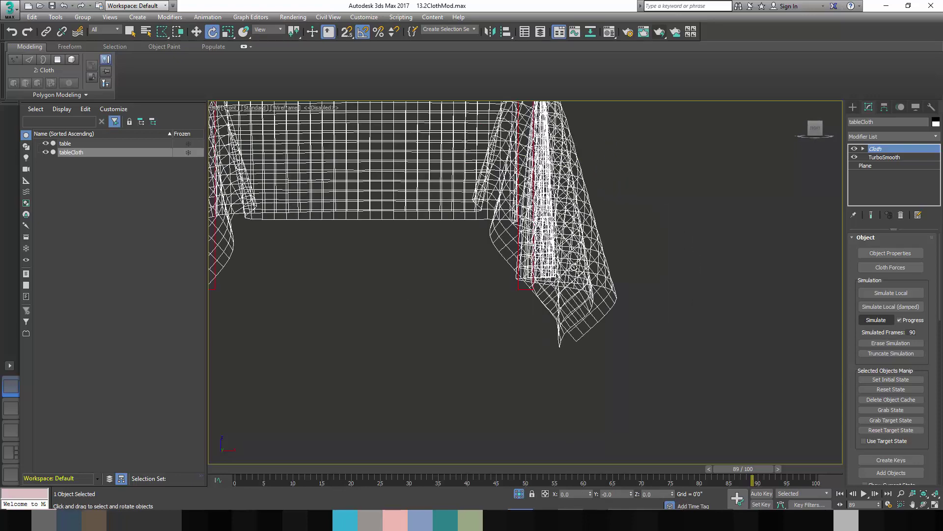
scroll(574, 267, down, 3)
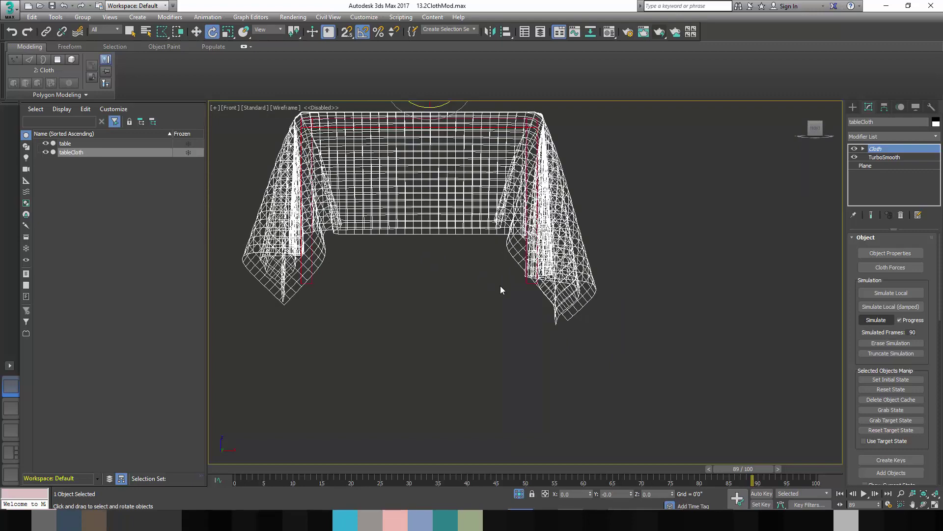
click(887, 344)
Step: Draw a rectangle spline around the table and cloth in the top view, about 10'2" long and 11'8" wide
key(t)
scroll(611, 270, down, 5)
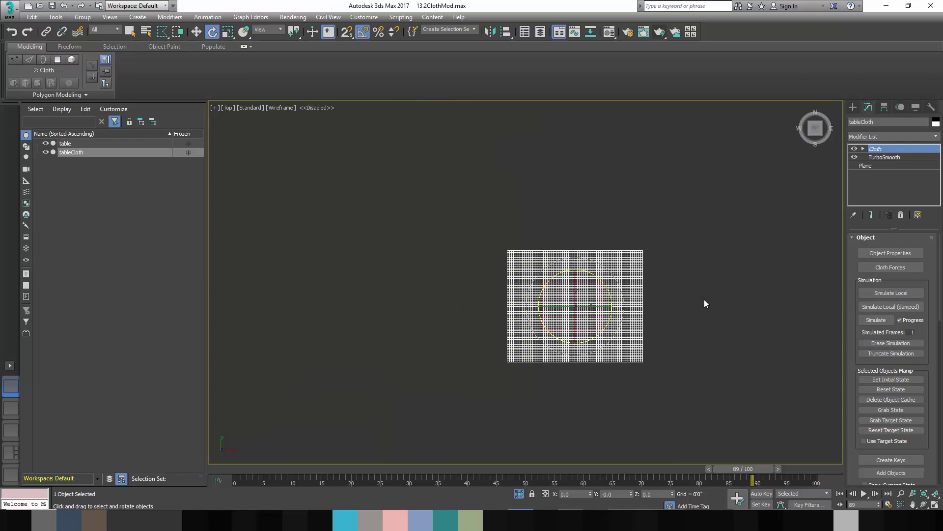
click(853, 108)
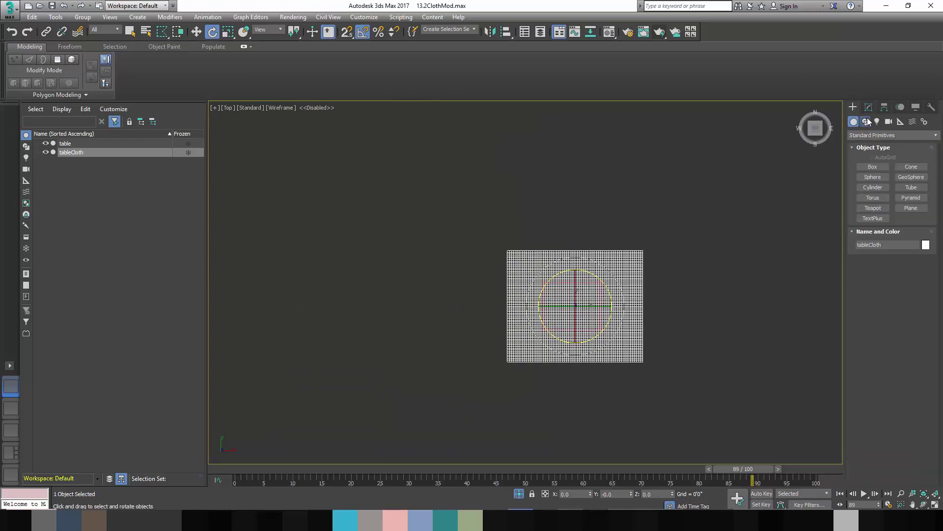
click(866, 122)
click(911, 174)
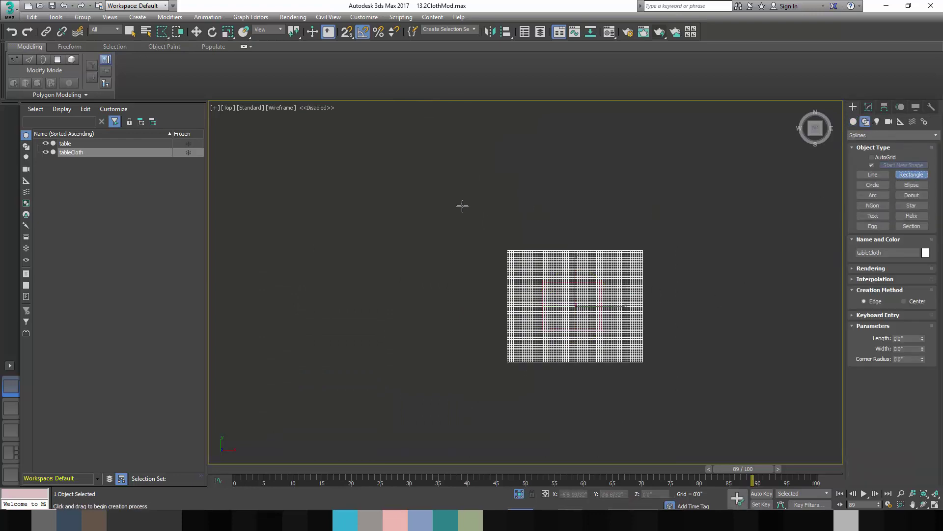
drag(462, 206, 684, 396)
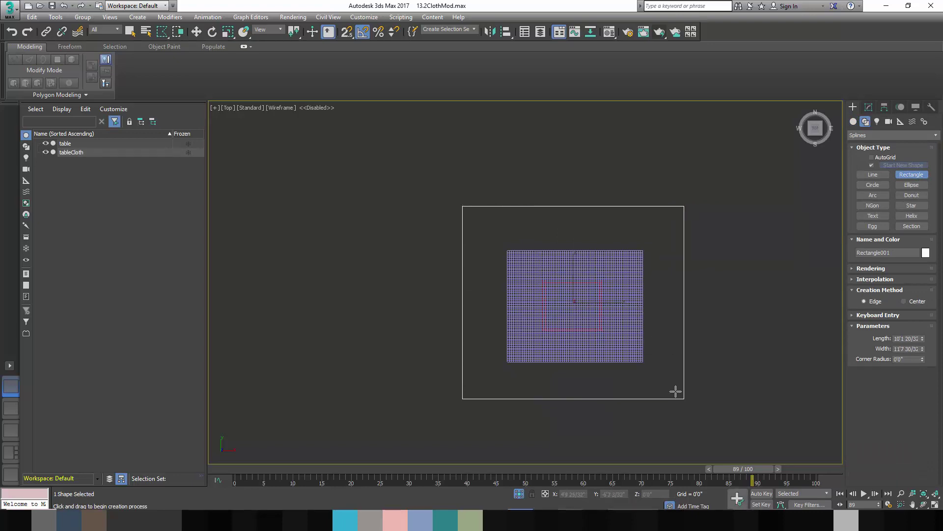
Step: Convert the floor rectangle to an Editable Poly and display the scene shaded
alt+middle_drag(676, 390, 624, 313)
key(f)
key(e)
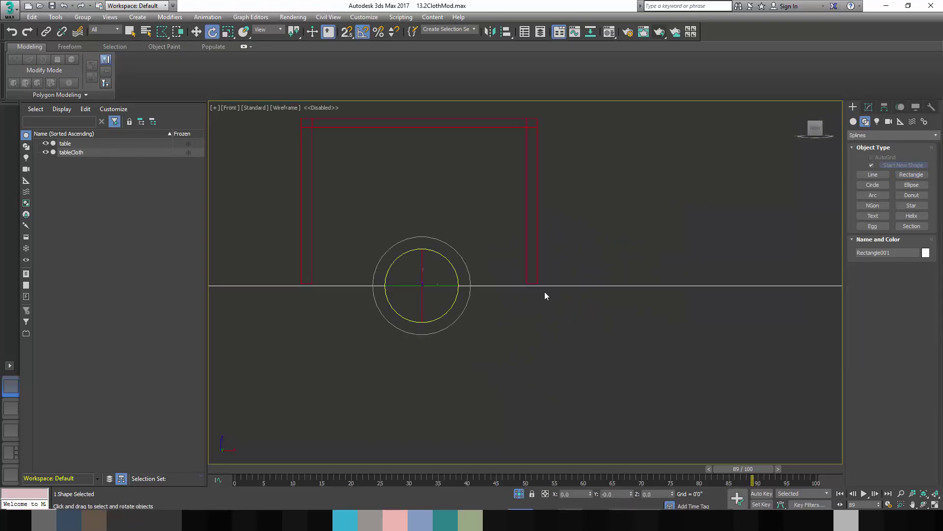
scroll(545, 293, up, 2)
scroll(530, 283, down, 3)
key(t)
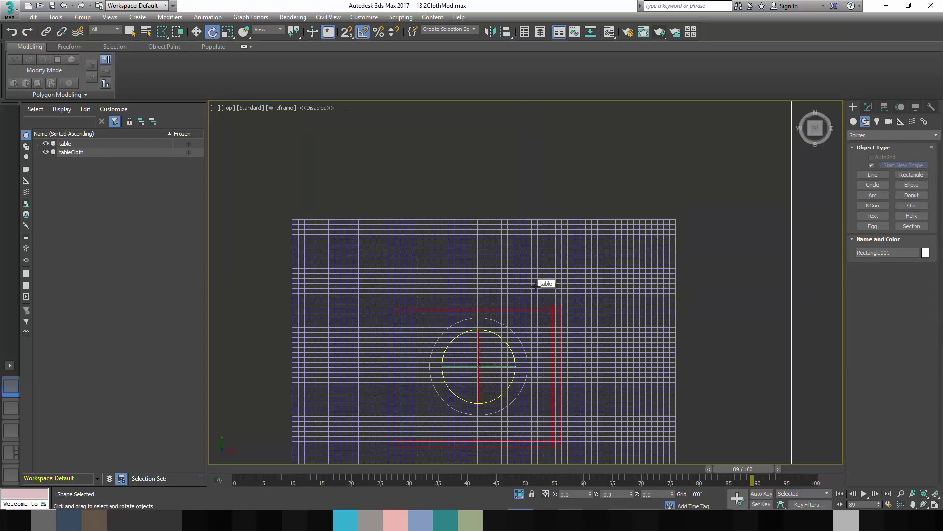
scroll(535, 285, down, 4)
alt+middle_drag(611, 340, 562, 276)
scroll(580, 316, up, 2)
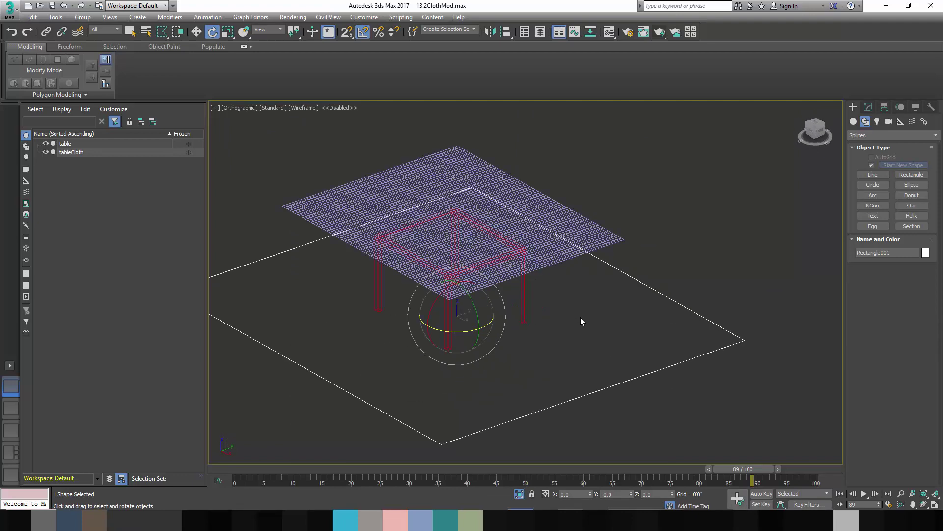
right_click(581, 318)
mouse_move(639, 416)
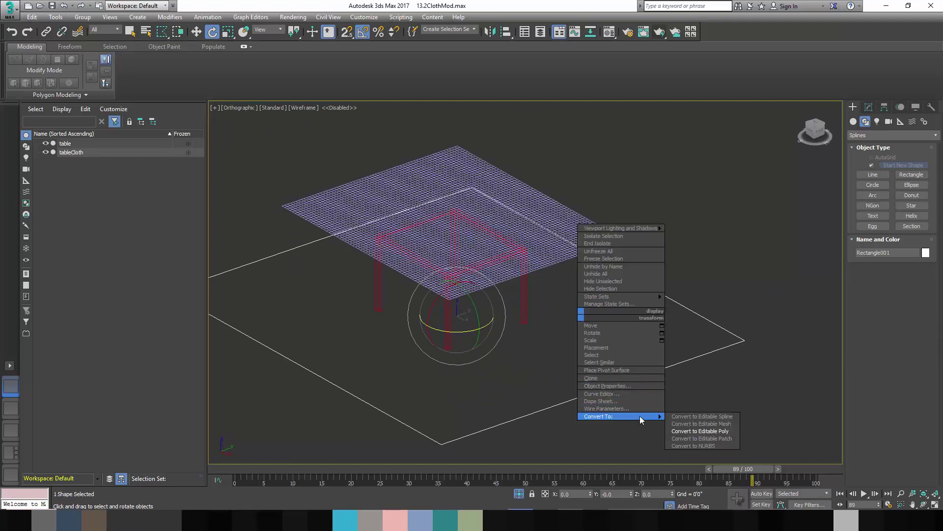
click(694, 429)
click(716, 311)
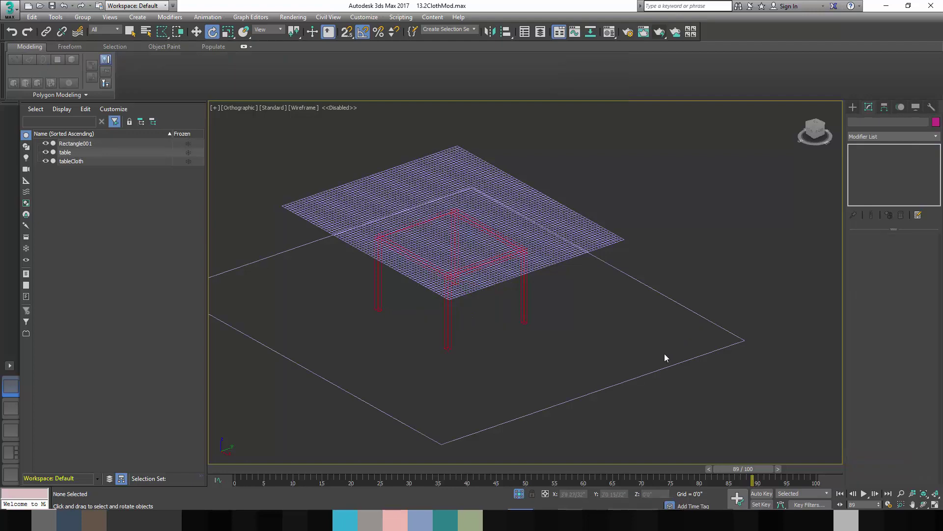
key(F3)
Step: Apply the Cloth modifier to the floor plane Rectangle001
click(621, 333)
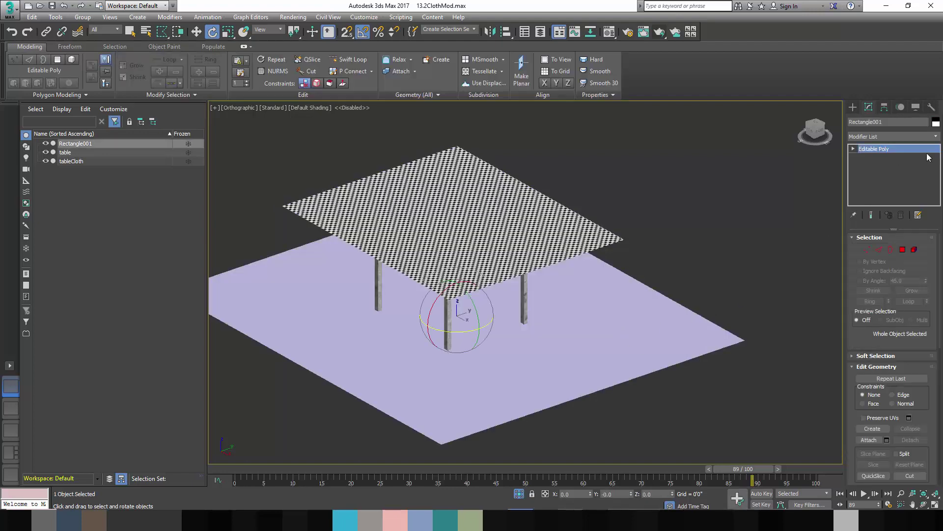
click(935, 136)
click(863, 426)
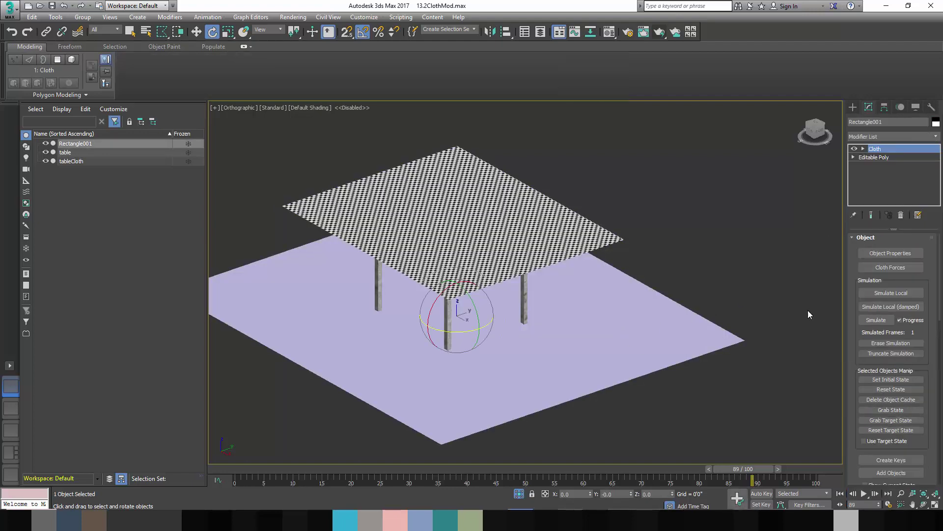
click(745, 260)
Step: Add Rectangle001 to tableCloth's cloth simulation through its object properties
click(575, 248)
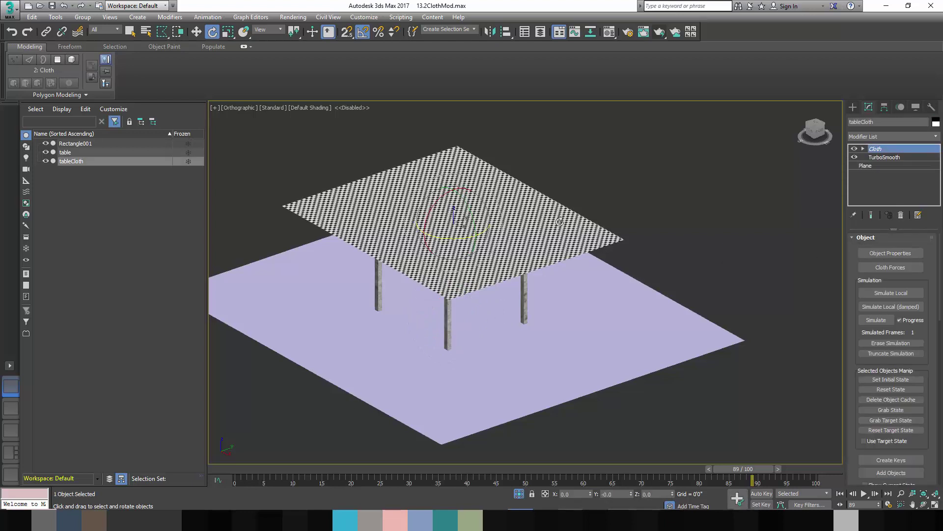
click(597, 212)
click(577, 225)
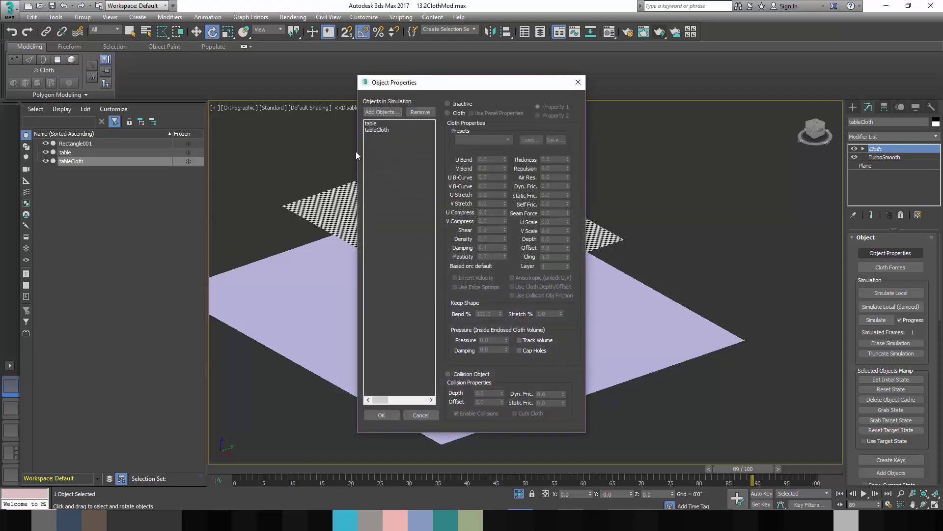
click(380, 113)
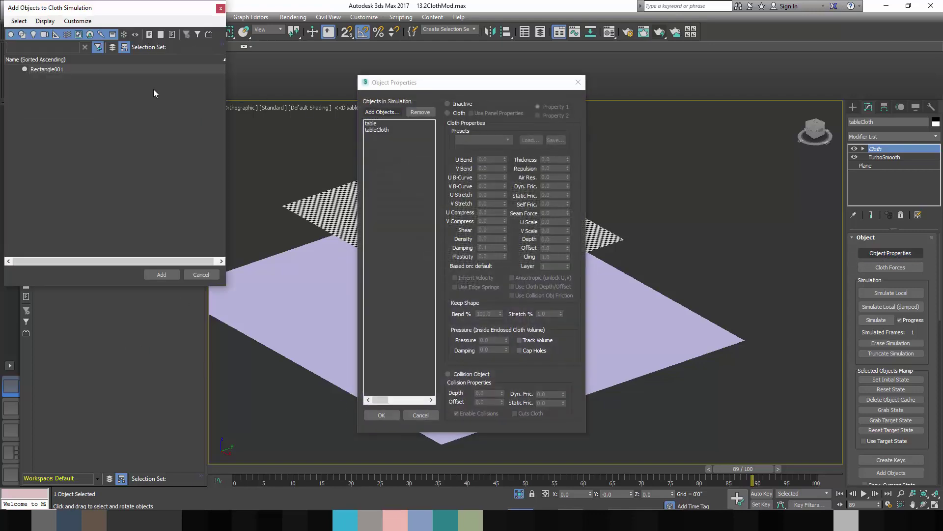
click(46, 69)
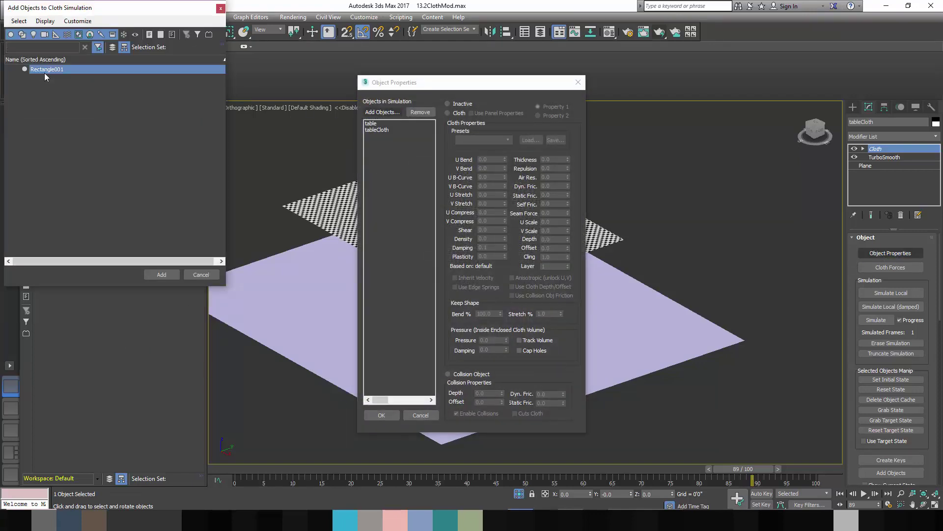
click(161, 274)
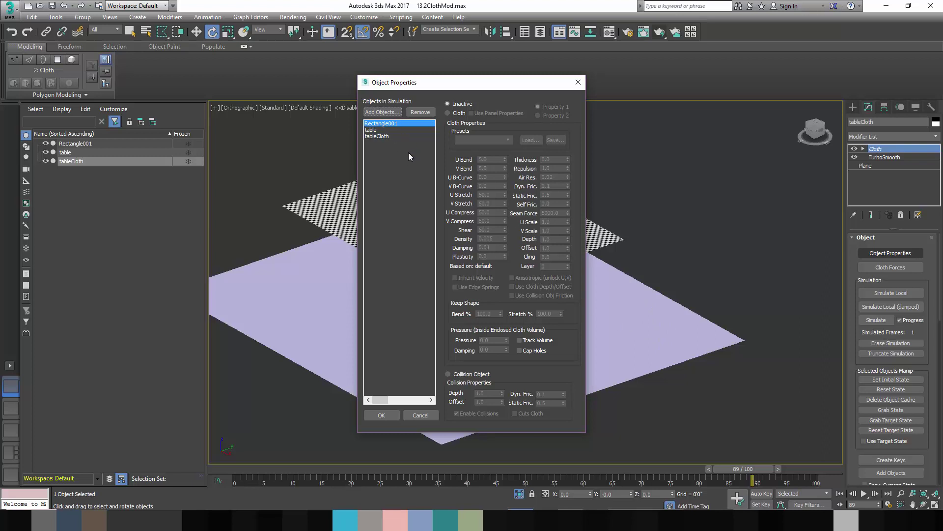
Step: Define both Rectangle001 and table as collision objects in the cloth simulation
click(455, 374)
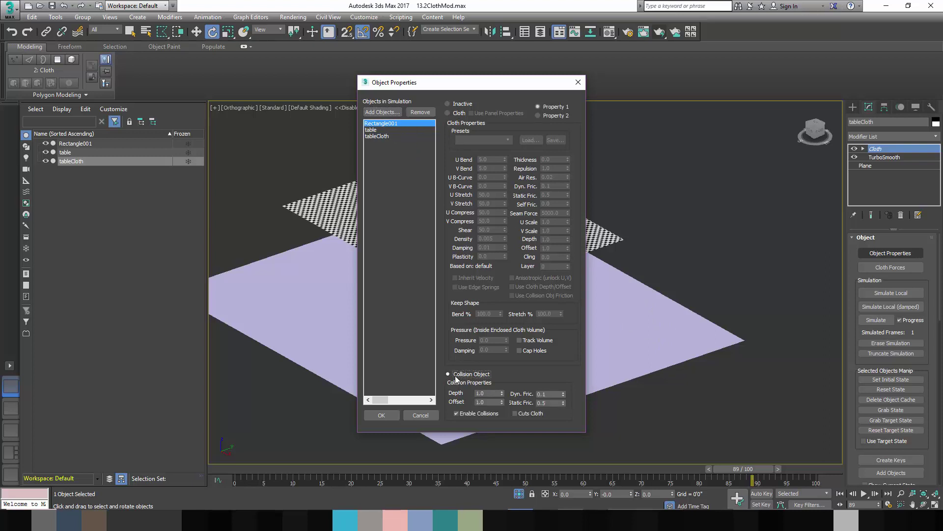
click(376, 130)
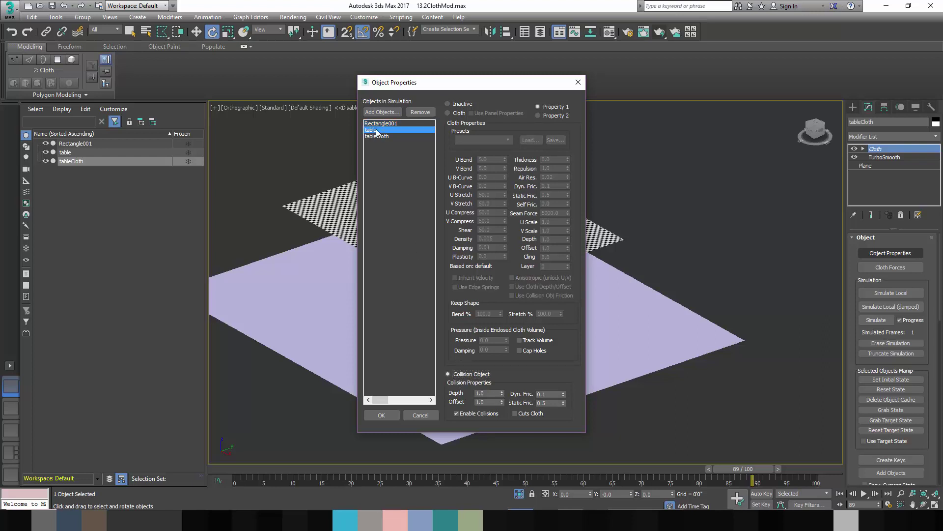
click(457, 103)
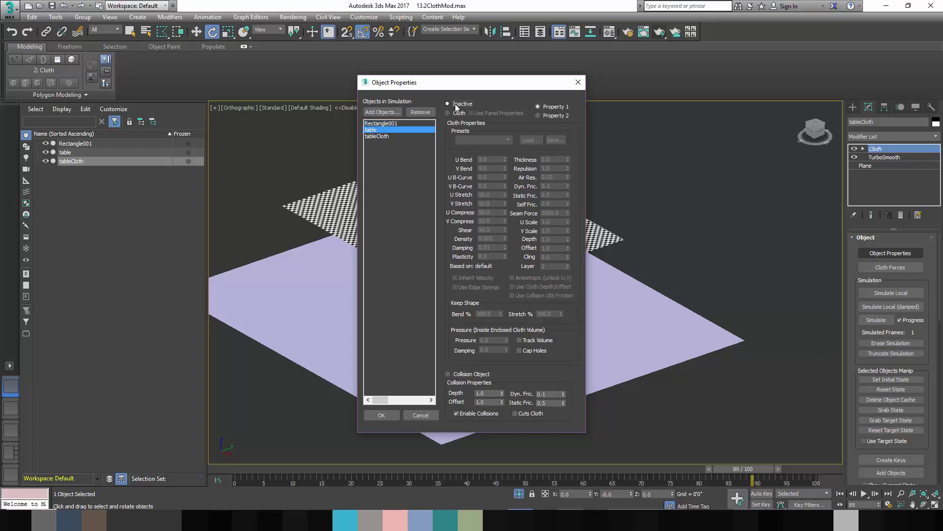
click(458, 373)
Step: Choose the Cotton preset for tableCloth and accept the object properties
click(379, 136)
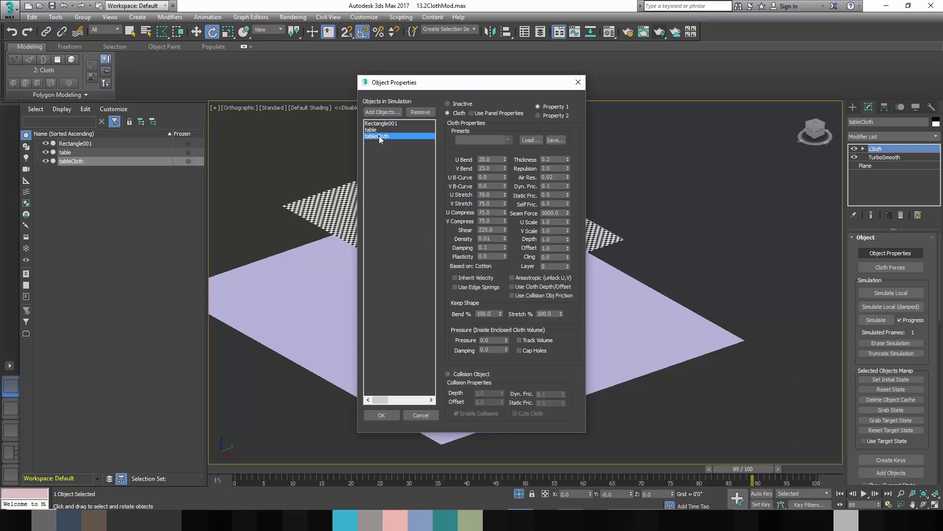
click(501, 140)
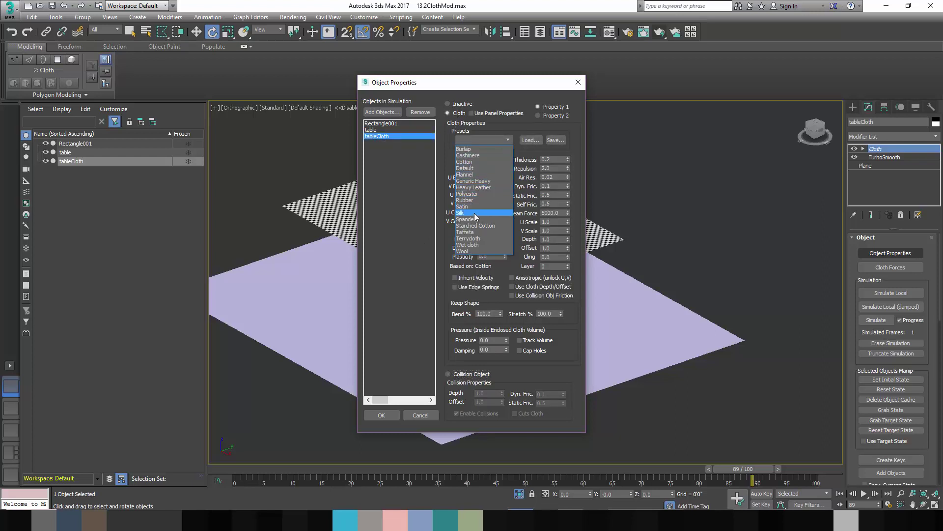
click(473, 161)
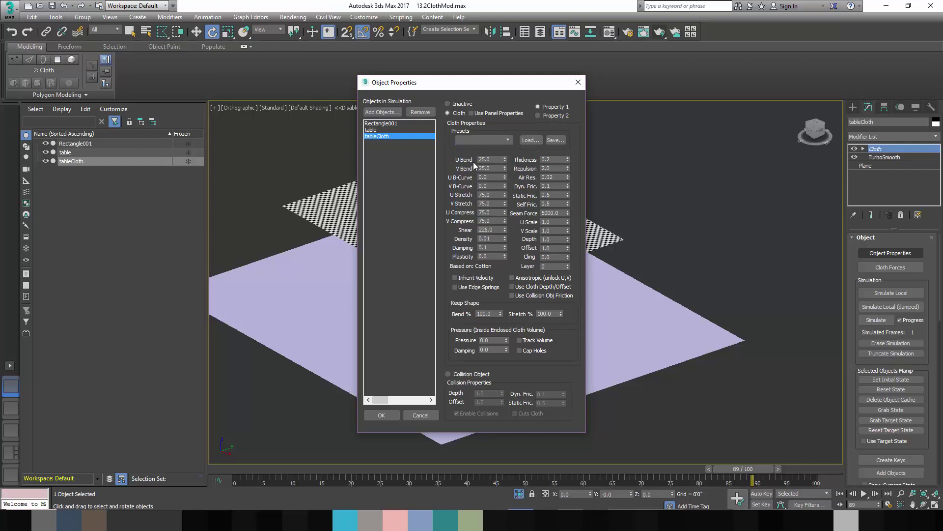
click(390, 415)
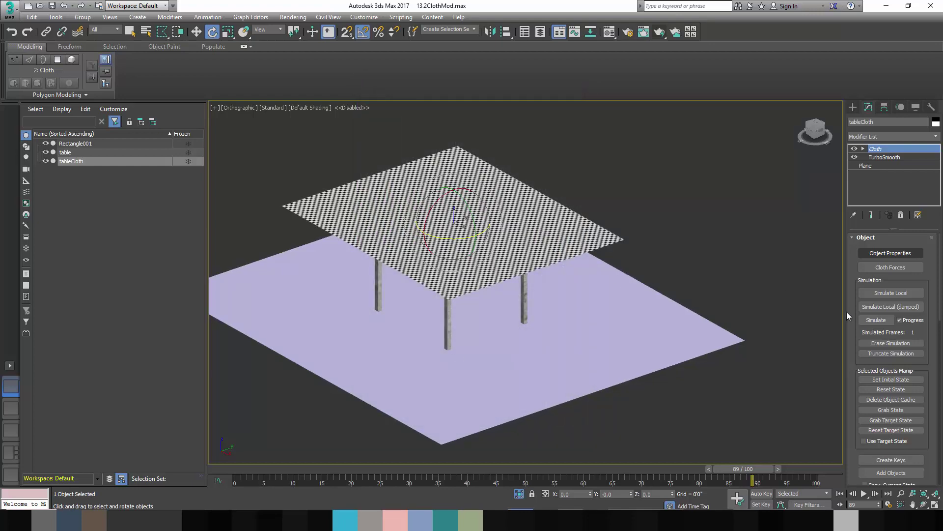
Step: Run the tableCloth simulation and stop it after about 80 frames, once the cloth has draped over the table
click(873, 320)
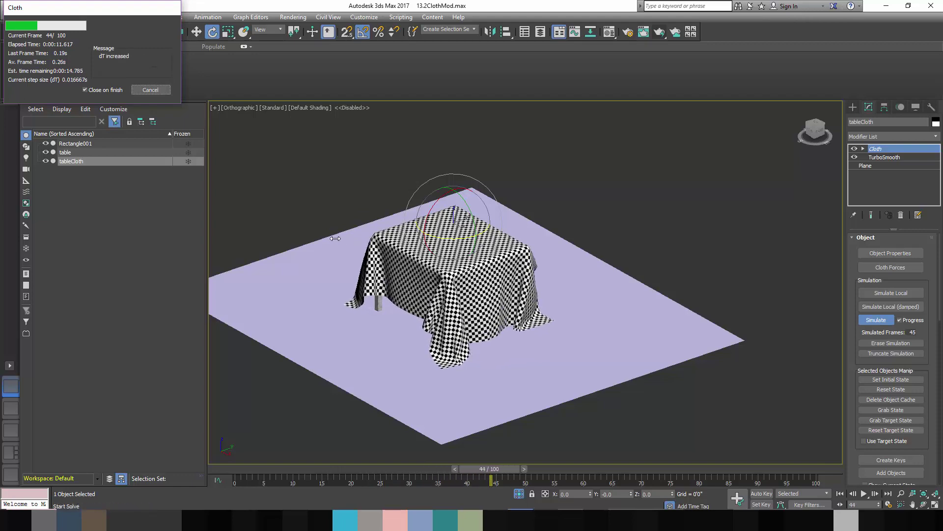
click(157, 91)
alt+middle_drag(518, 308, 473, 357)
scroll(492, 362, up, 4)
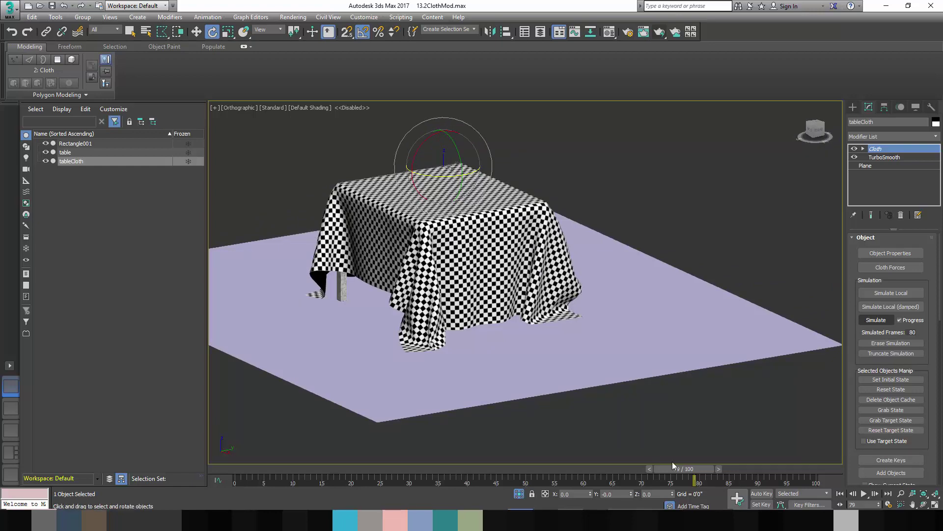
Step: Scrub the timeline back to frame 0 and forward to frame 37 to review how the tablecloth falls
drag(673, 462, 125, 459)
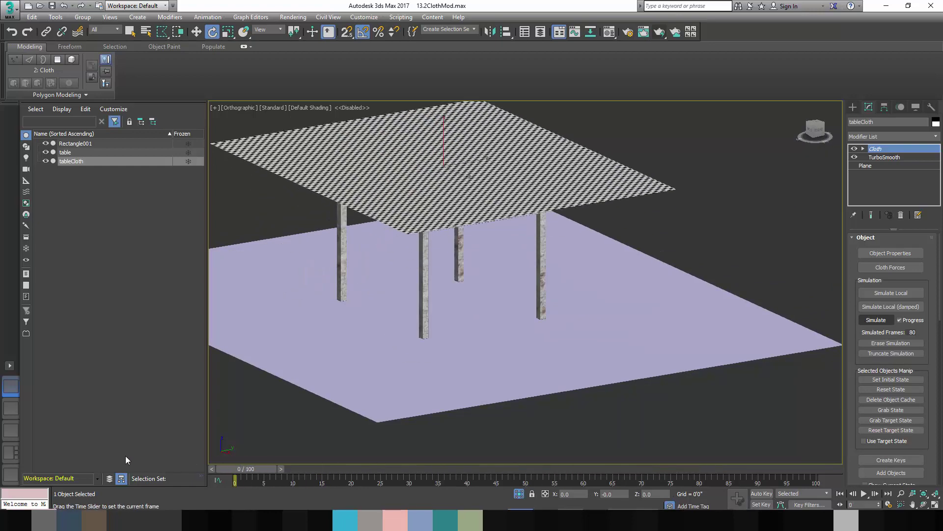
drag(224, 466, 455, 469)
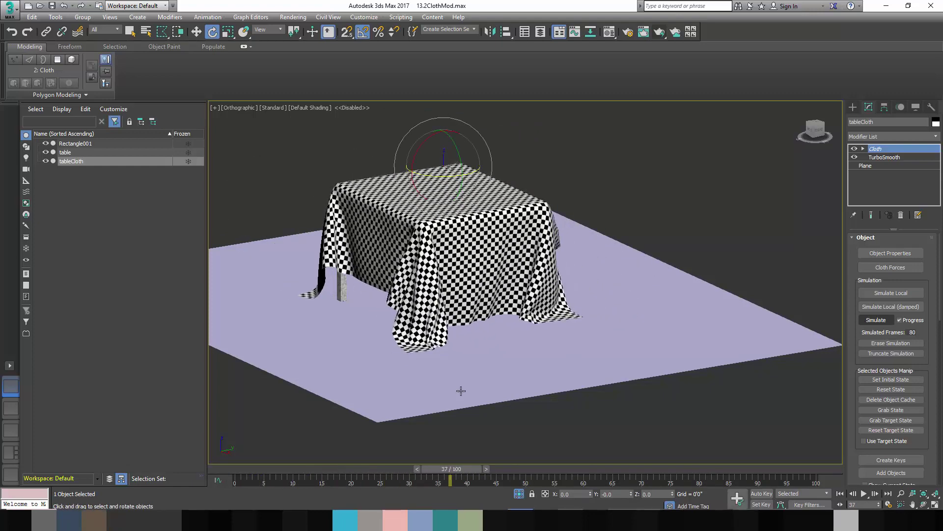
alt+middle_drag(459, 390, 693, 357)
Step: Set the timeline to frame 45 and convert the draped tableCloth to an Editable Poly
drag(473, 474, 517, 473)
alt+middle_drag(422, 373, 397, 323)
right_click(408, 297)
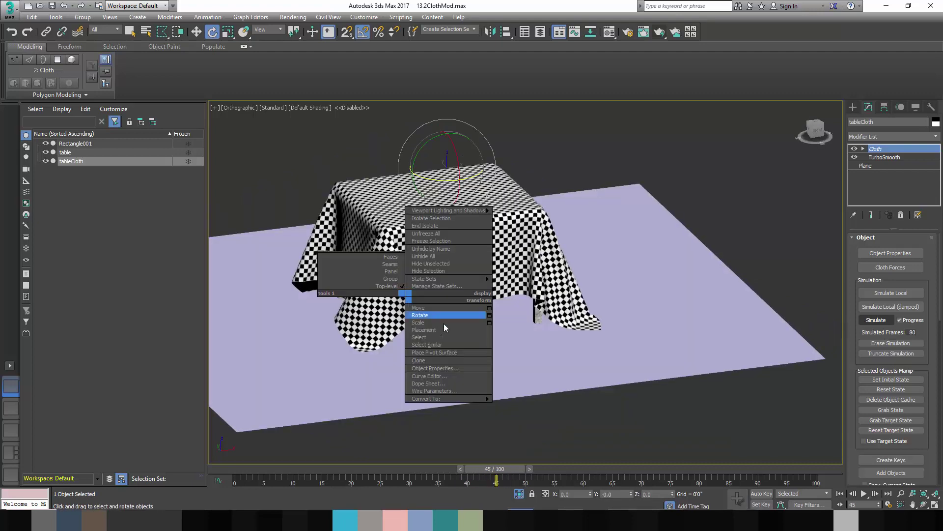
click(458, 367)
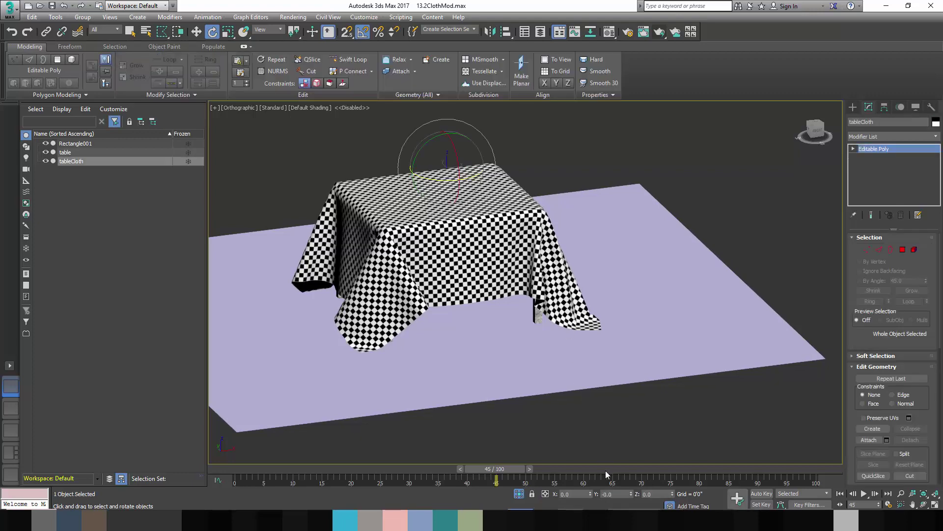
Step: Scrub the timeline to frame 57 and inspect the converted tablecloth from several sides
drag(518, 468, 588, 439)
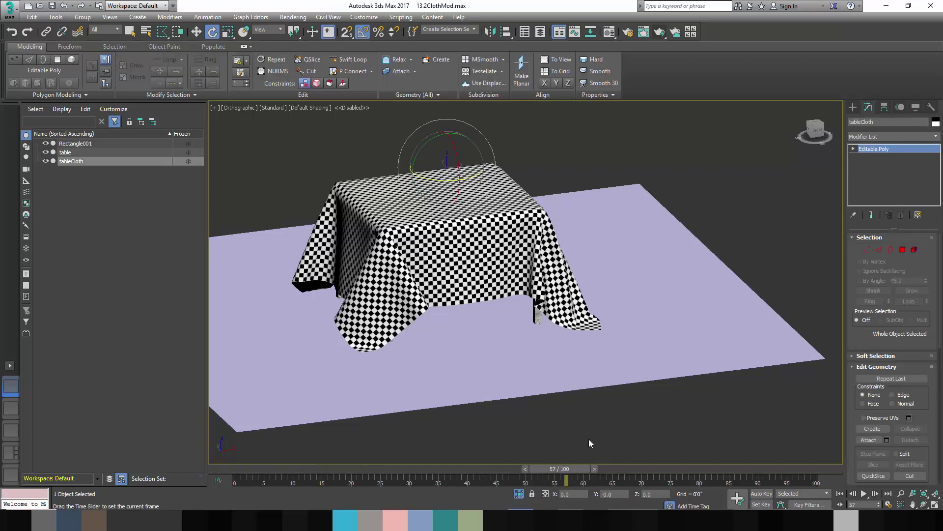
alt+middle_drag(550, 359, 653, 256)
click(506, 257)
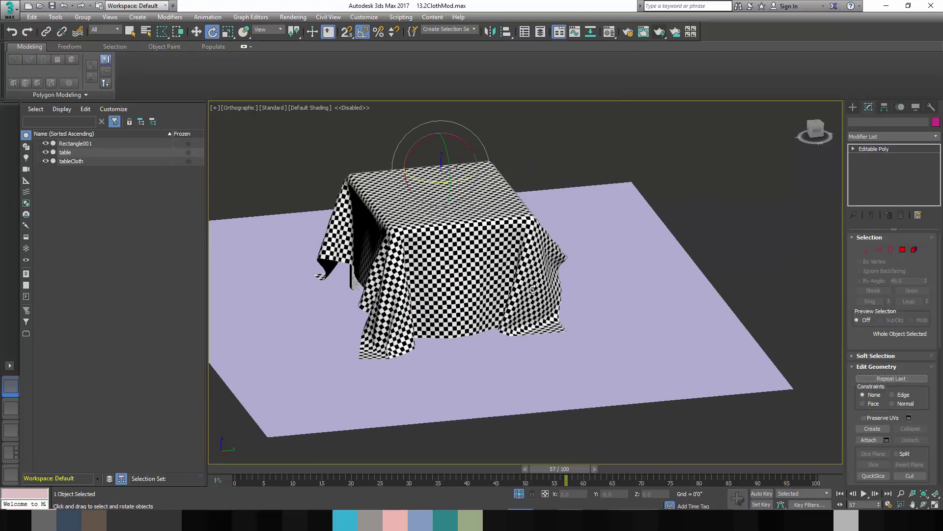
alt+middle_drag(506, 257, 588, 298)
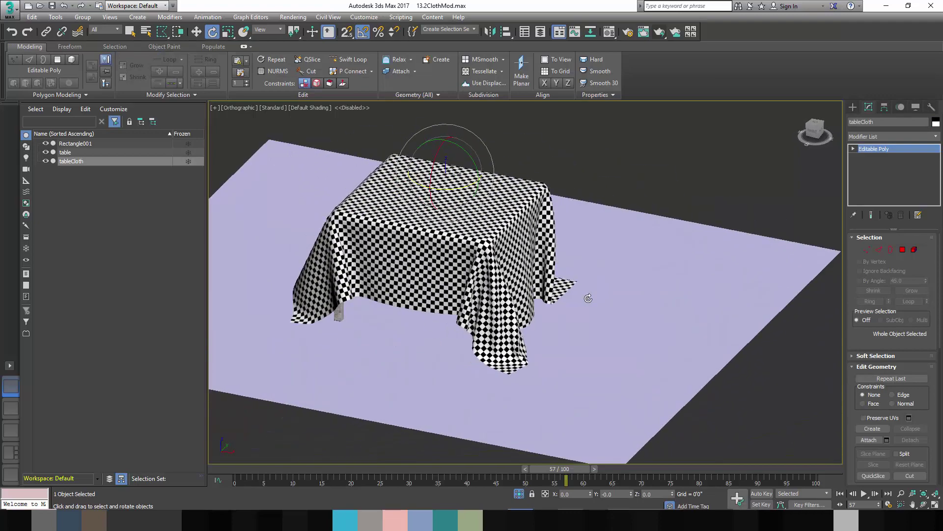
Step: Delete the floor plane Rectangle001 and end the isolation to show the whole still-life scene
click(606, 319)
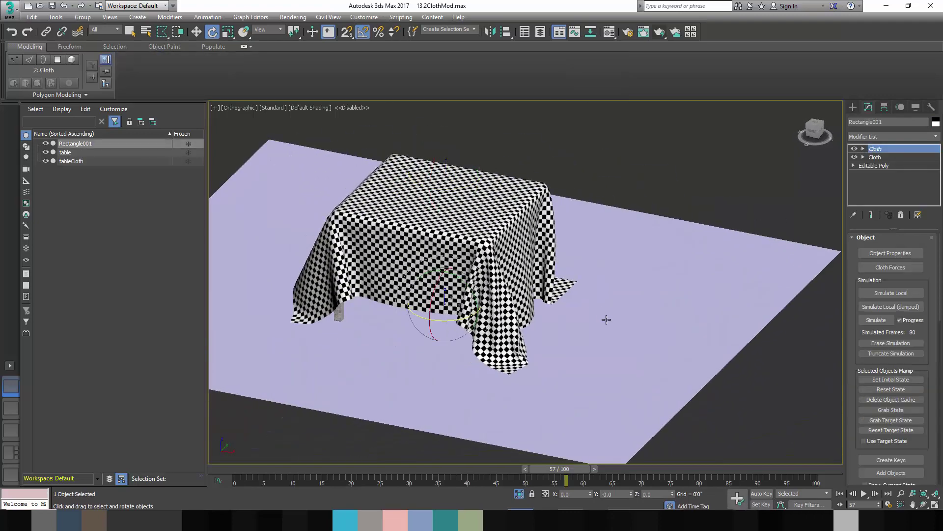
key(Delete)
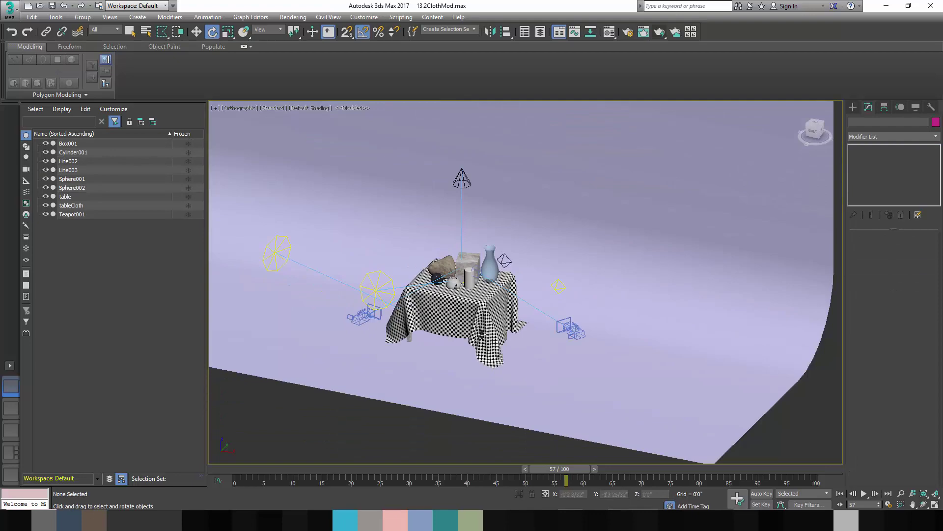
alt+middle_drag(468, 355, 587, 303)
Step: Switch the viewport to the PhysCamera002 camera view
click(590, 303)
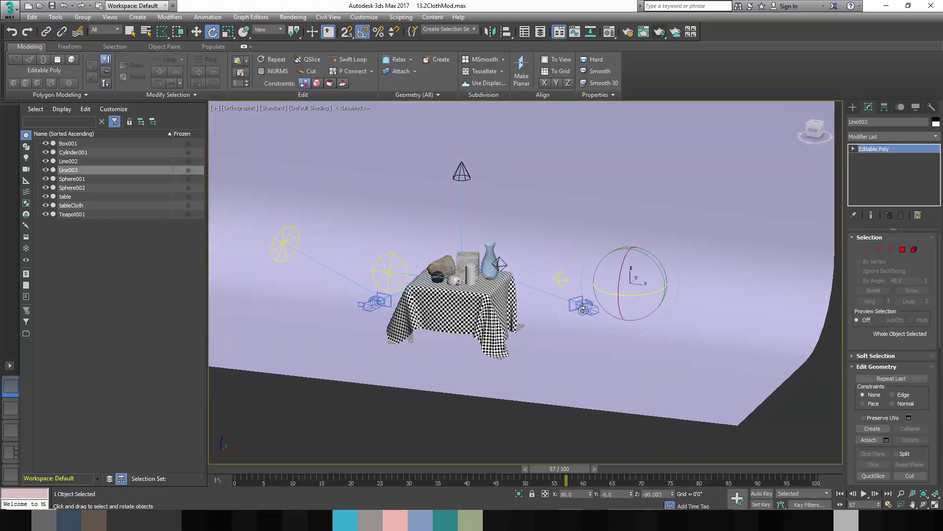
key(c)
click(459, 196)
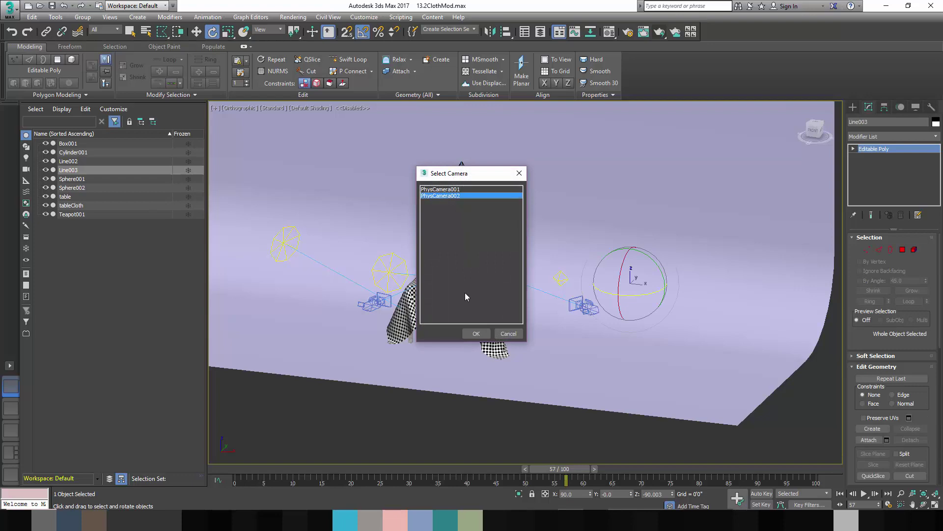
click(476, 334)
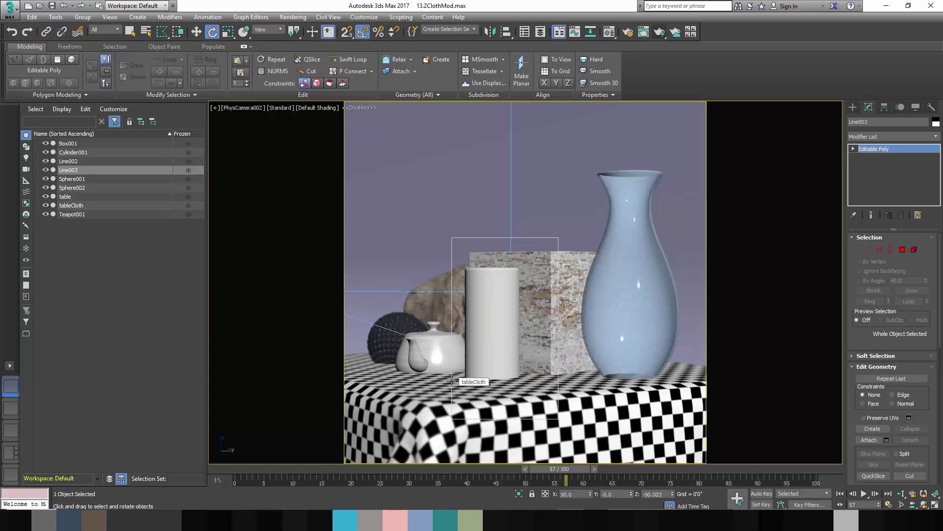
Step: Isolate the textured box Box001 and display it in the Top view
click(550, 314)
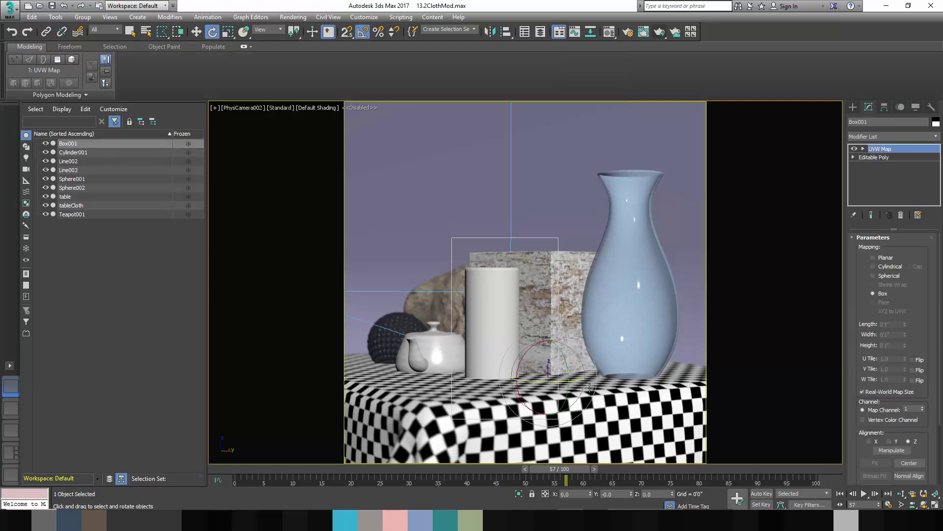
click(924, 488)
key(alt+q)
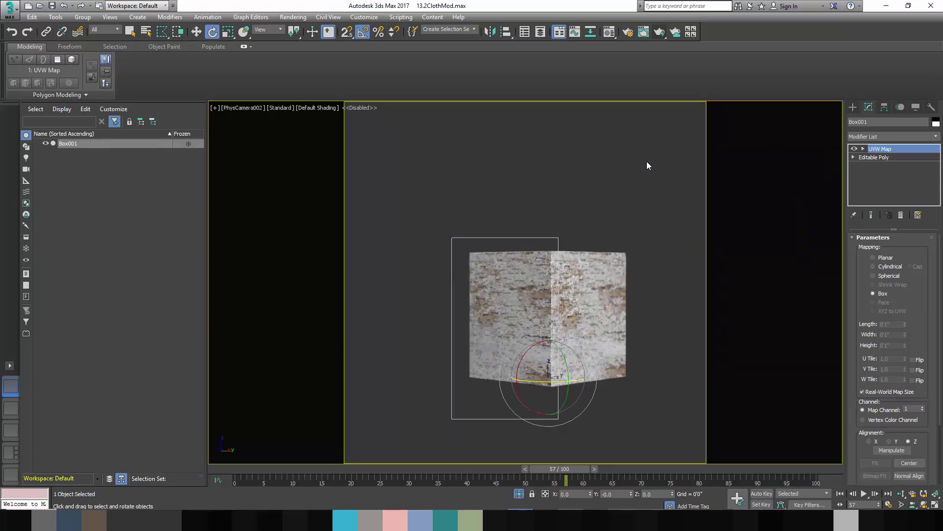
key(t)
key(shift+f)
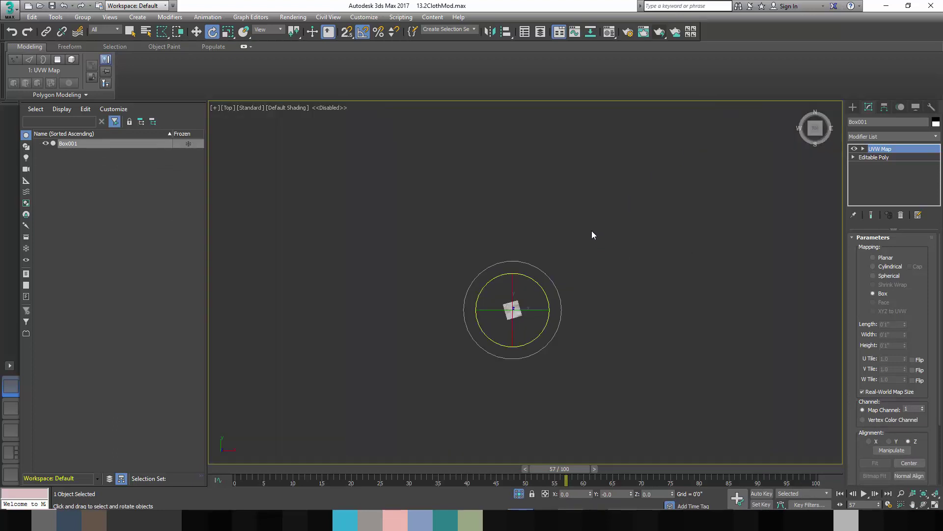
scroll(575, 315, up, 10)
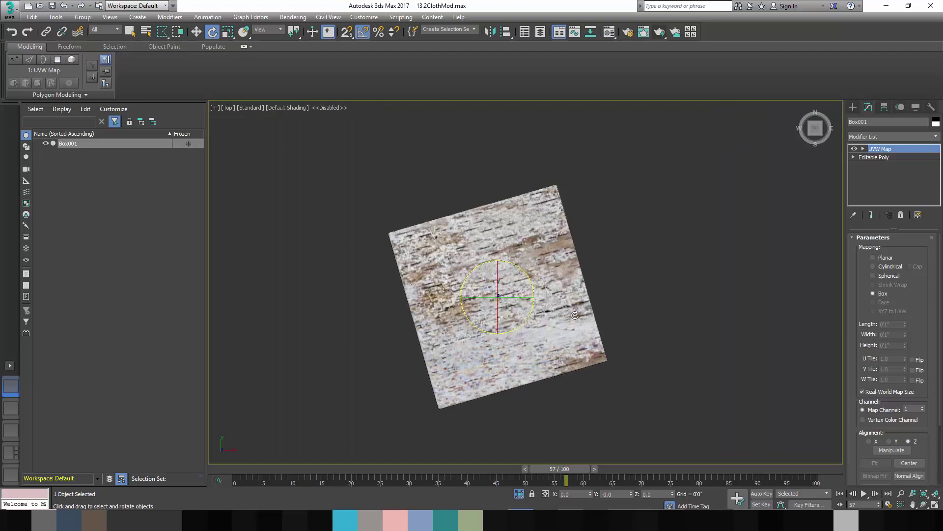
Step: Draw a rectangle spline around Box001 in the Top view, about 2'4.5" long and 2'10" wide
click(853, 107)
click(865, 121)
click(913, 177)
scroll(358, 176, down, 8)
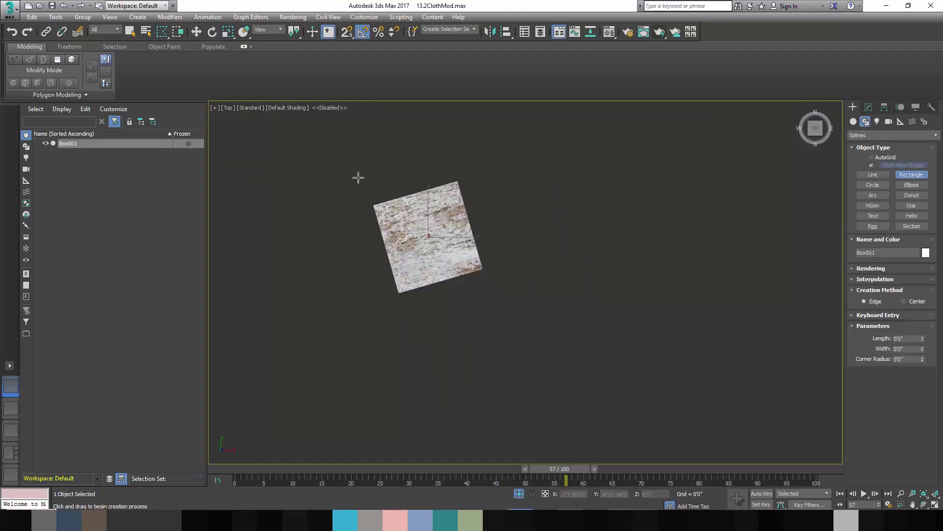
drag(308, 136, 522, 317)
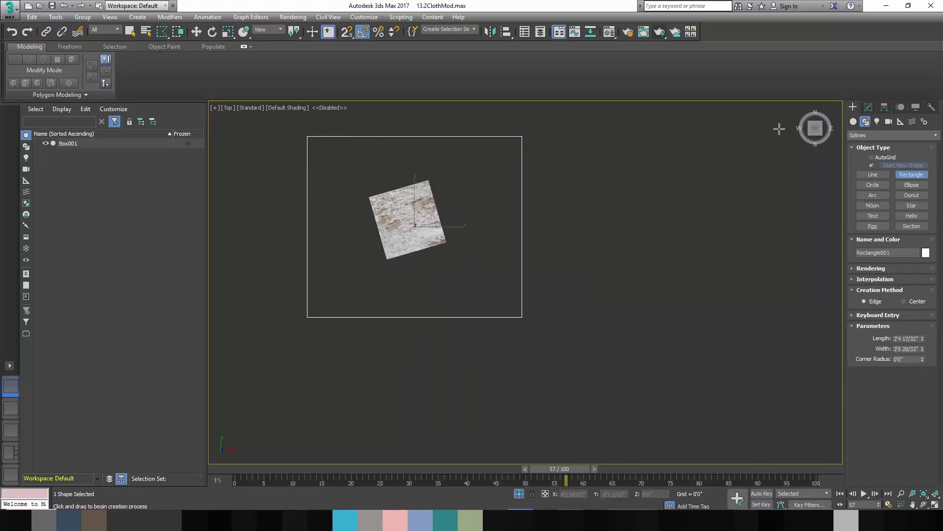
Step: Move the rectangle up to the base of Box001, at a height of about 2'2"
click(815, 138)
click(190, 34)
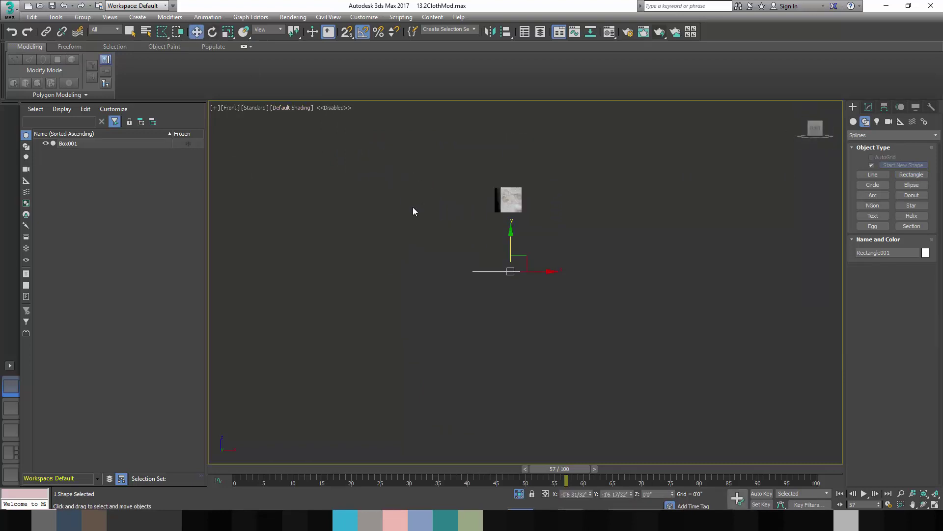
alt+middle_drag(512, 236, 557, 199)
click(559, 196)
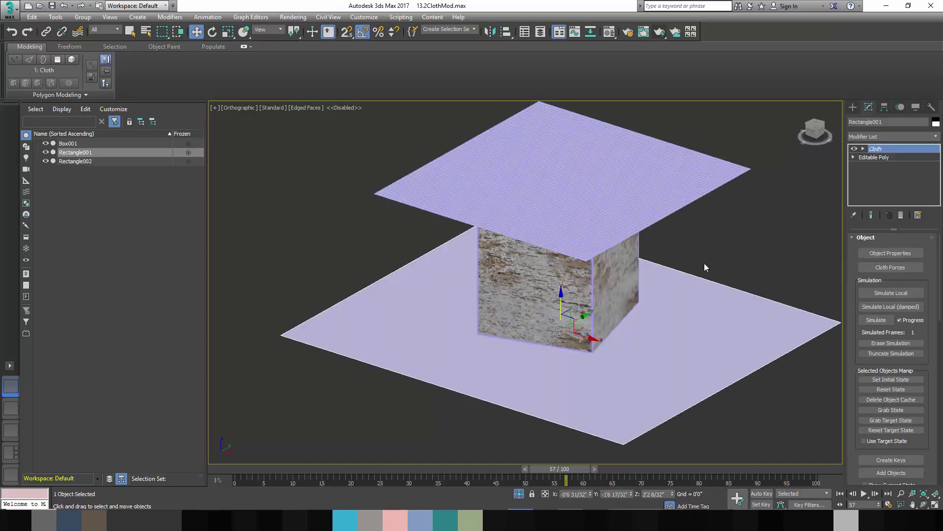
Step: Check the modifier stacks of Rectangle002, Box001 and Rectangle001 for the Cloth modifier
click(645, 209)
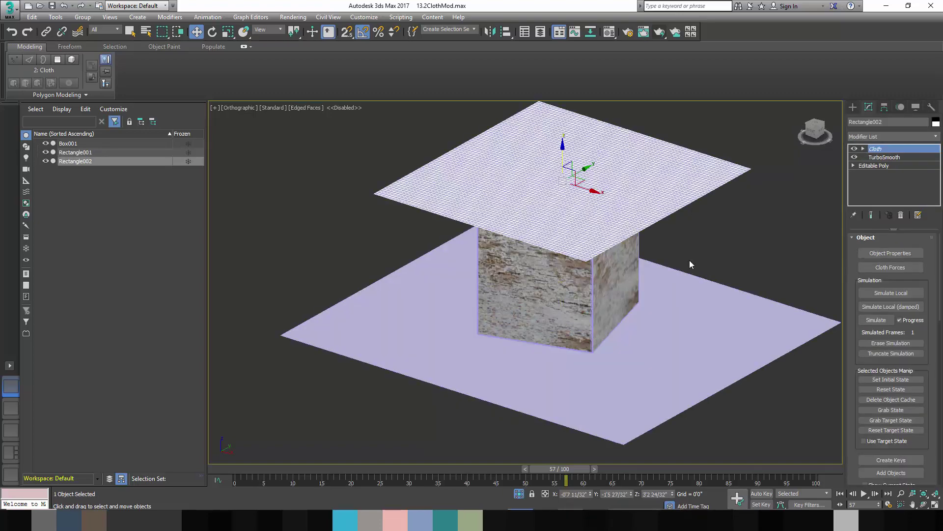
click(605, 290)
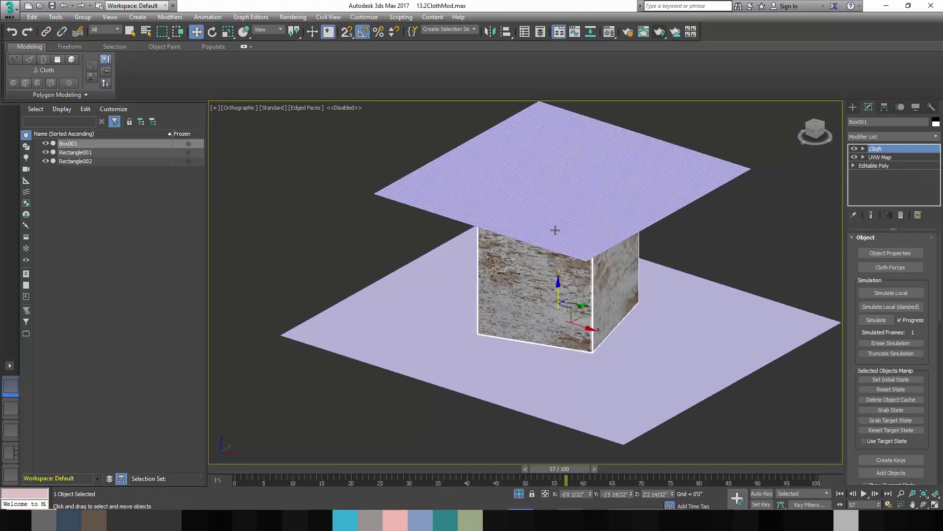
click(664, 347)
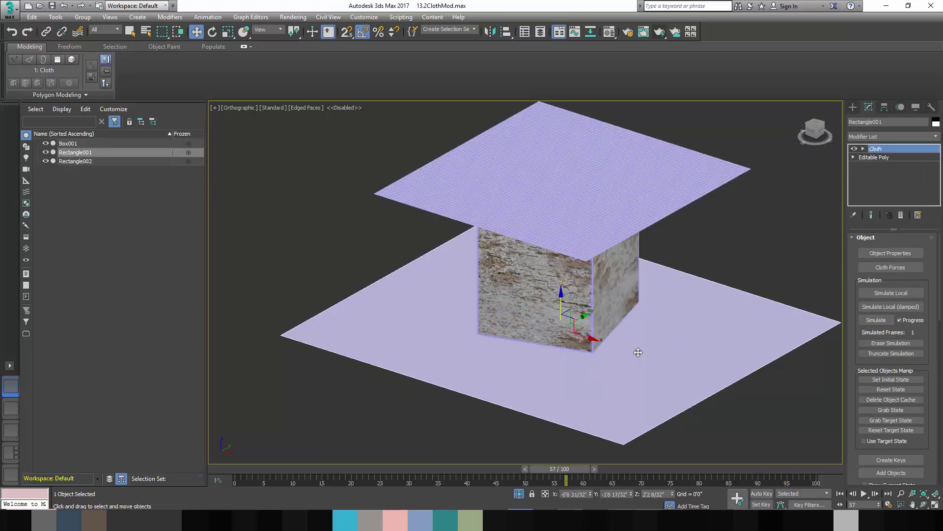
key(f)
key(u)
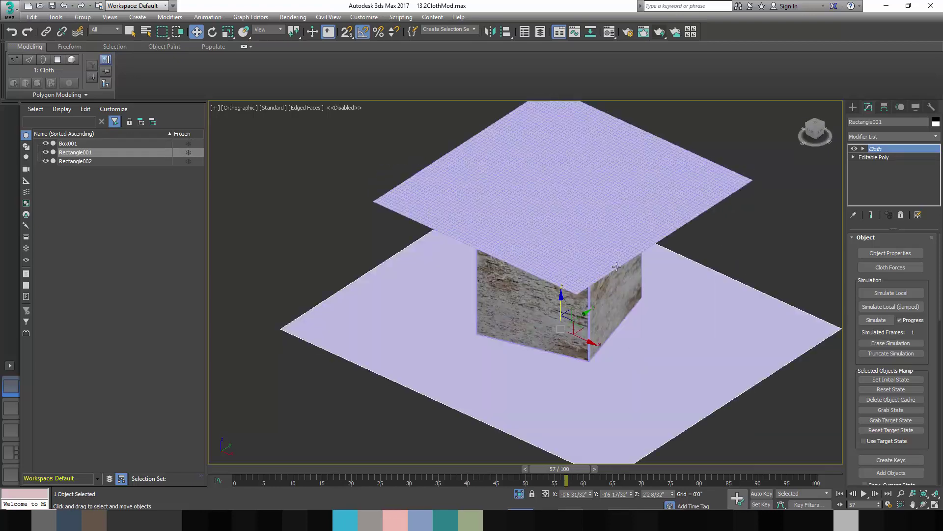
Step: Examine Rectangle002's placement above Box001 in wireframe display, from the top and in orthographic view
click(605, 207)
key(t)
key(e)
scroll(513, 308, up, 5)
key(F3)
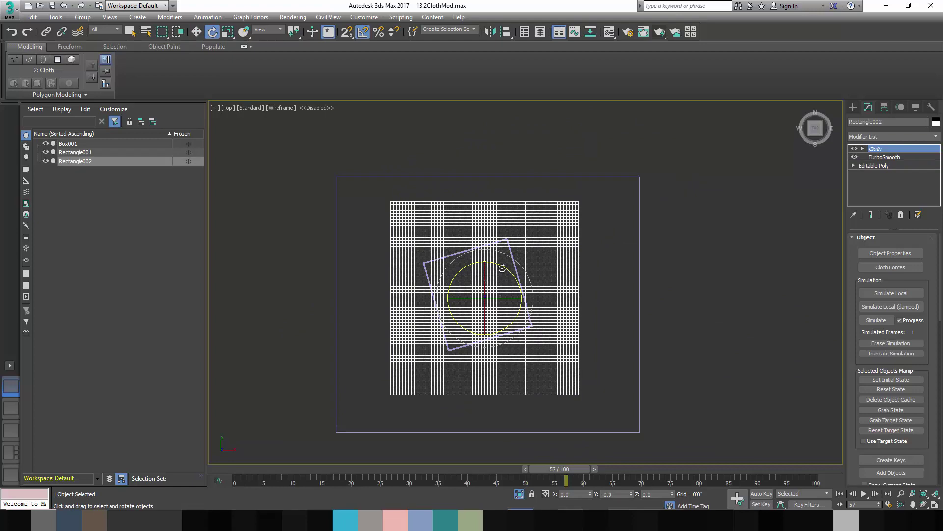
key(u)
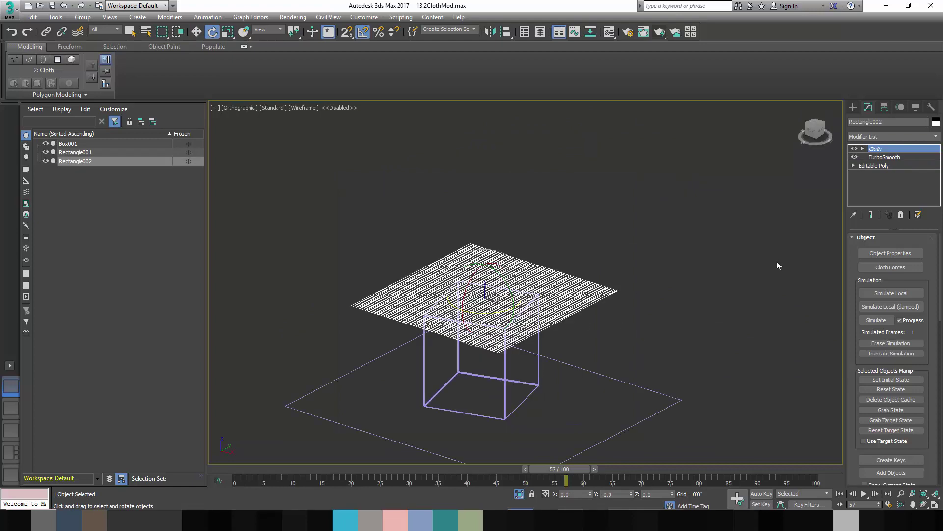
middle_drag(686, 287, 699, 247)
Step: Define Rectangle002 as cloth with the Silk preset in the Cloth modifier's object properties
click(883, 254)
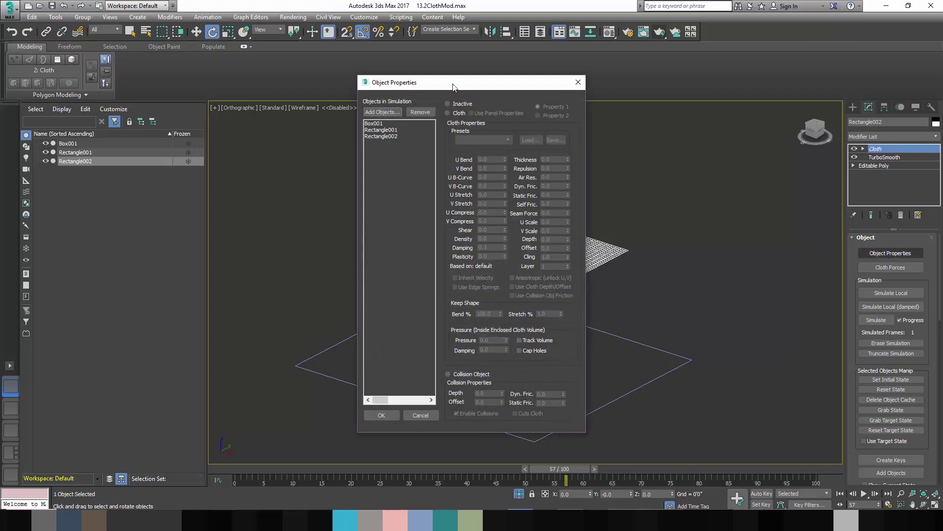
drag(452, 86, 661, 158)
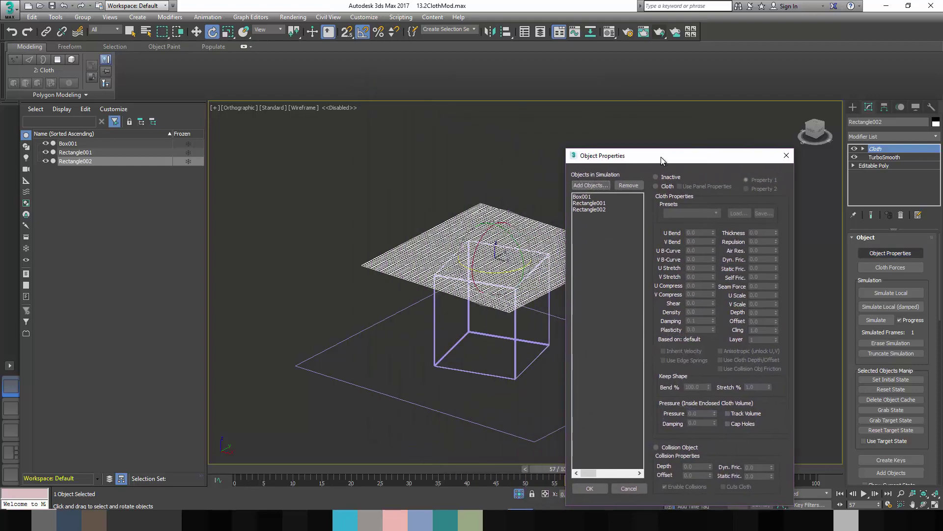
click(589, 210)
click(666, 187)
click(715, 213)
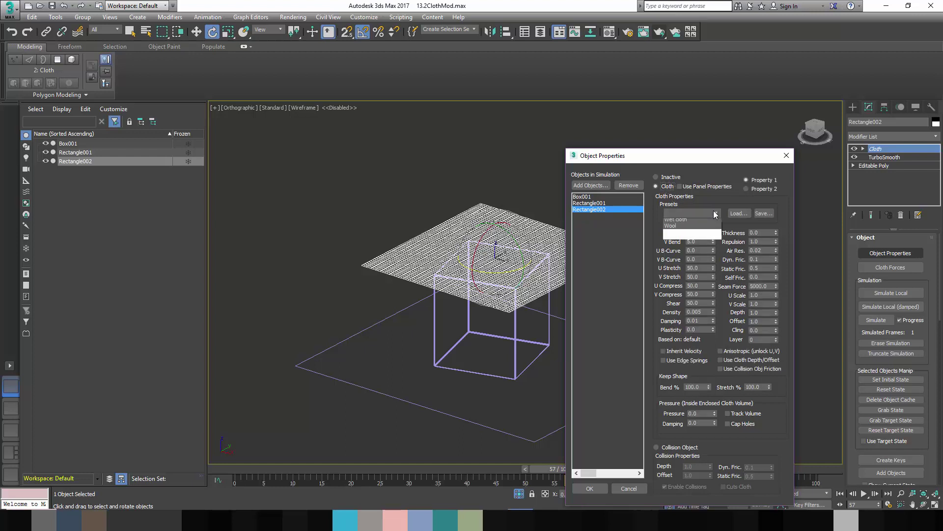
click(691, 286)
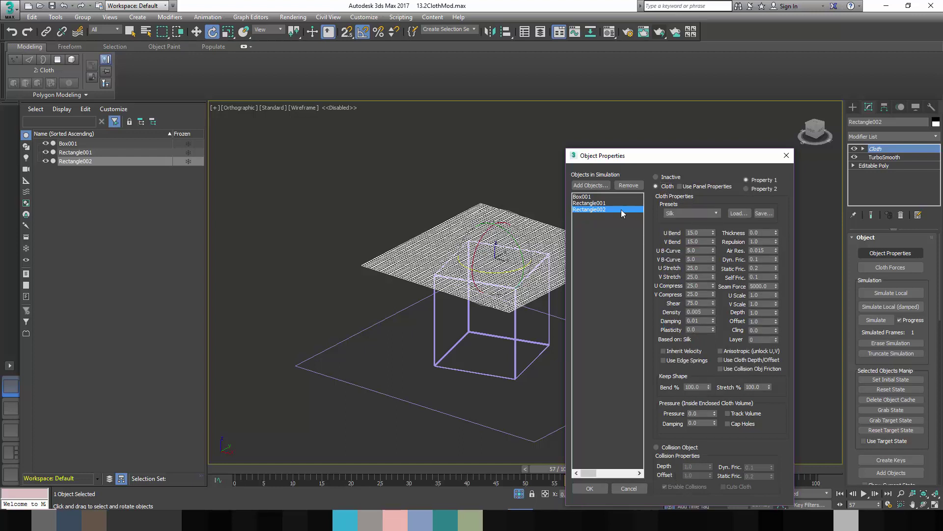
Step: Define Rectangle001 and Box001 as collision objects in the cloth simulation and confirm the object properties
click(607, 203)
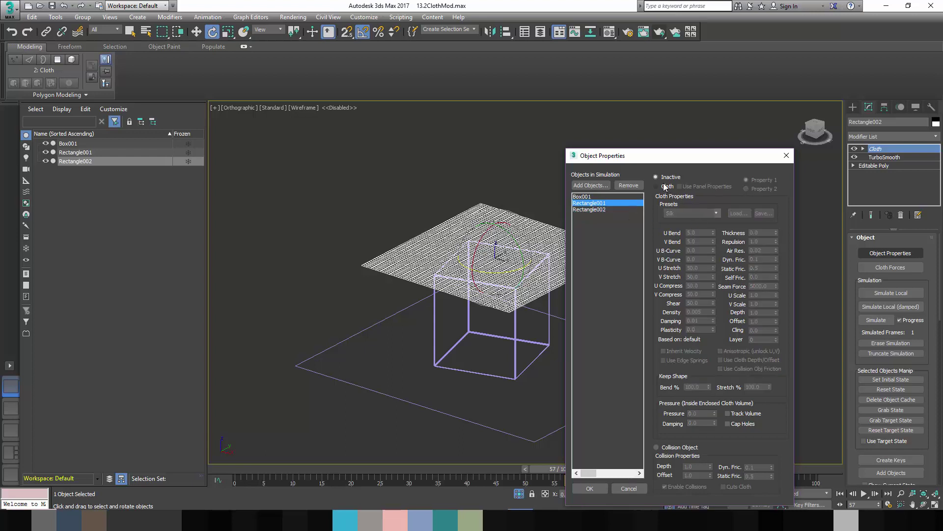
click(658, 447)
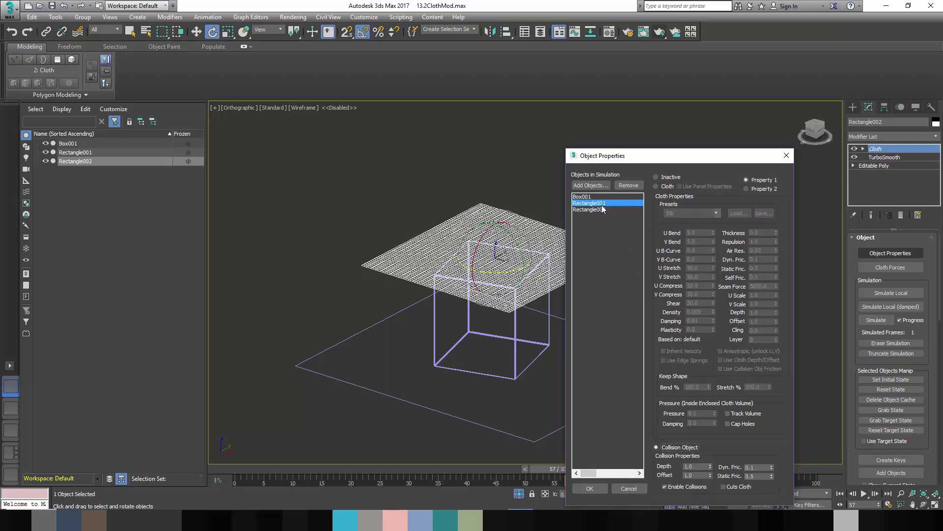
click(590, 196)
click(656, 177)
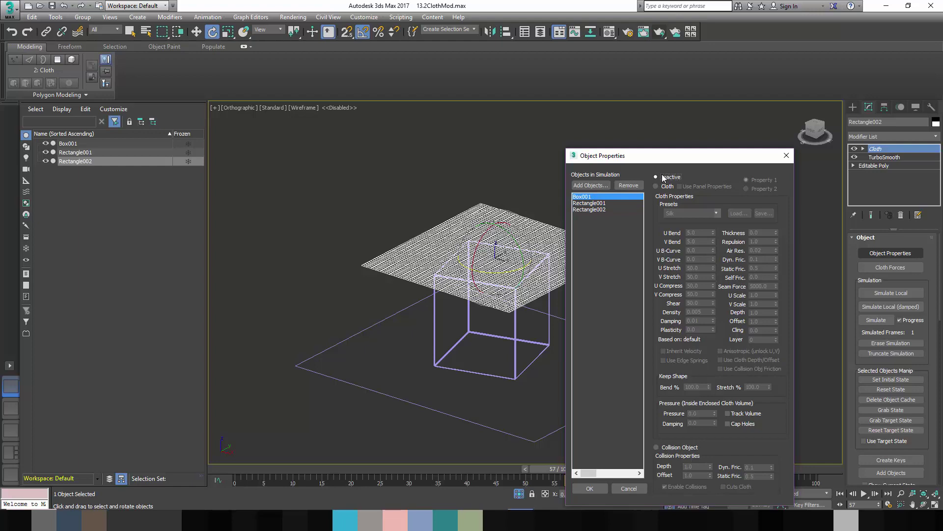
click(657, 447)
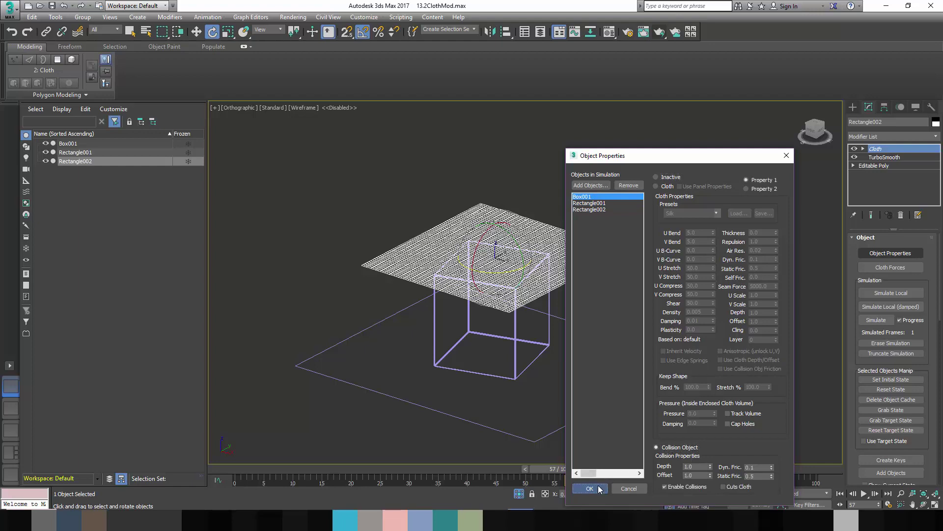
click(590, 488)
Step: Simulate Rectangle002 draping over Box001 and view the draped cloth in shaded display
click(876, 320)
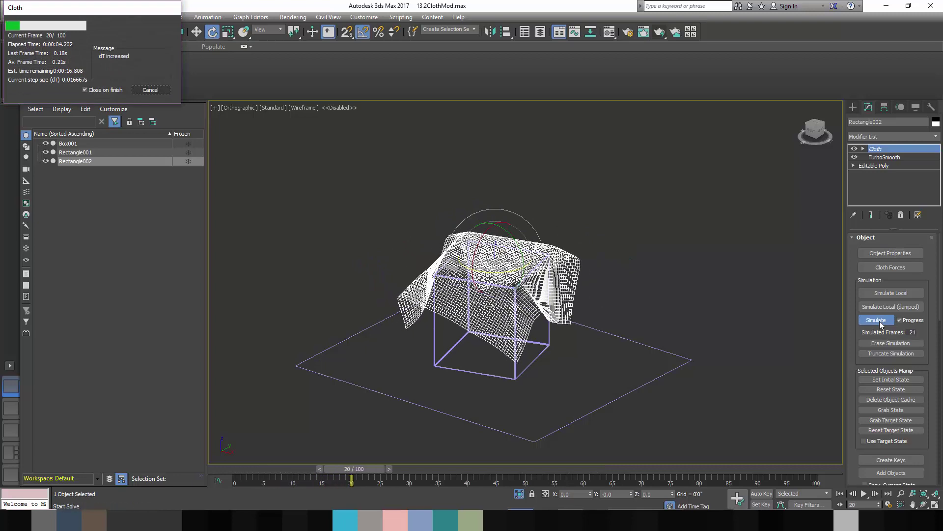
key(F3)
mouse_move(545, 322)
alt+middle_down()
mouse_move(540, 337)
mouse_move(525, 331)
mouse_move(648, 315)
mouse_move(593, 332)
mouse_move(620, 335)
alt+middle_up()
key(F4)
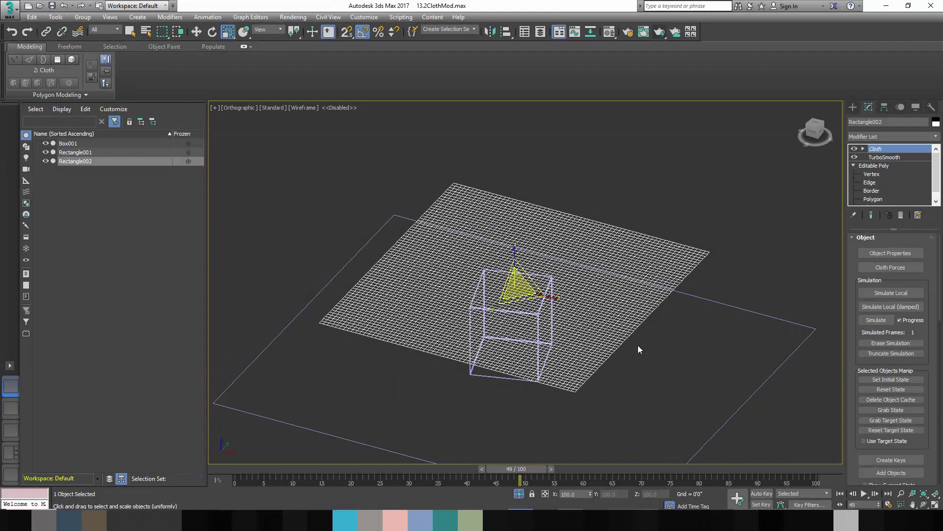
Step: Simulate the enlarged Rectangle002 in shaded display, stop at about frame 10 and erase the simulation
mouse_move(652, 360)
alt+middle_down()
mouse_move(656, 343)
mouse_move(644, 336)
mouse_move(651, 347)
mouse_move(623, 373)
mouse_move(636, 373)
alt+middle_up()
key(F3)
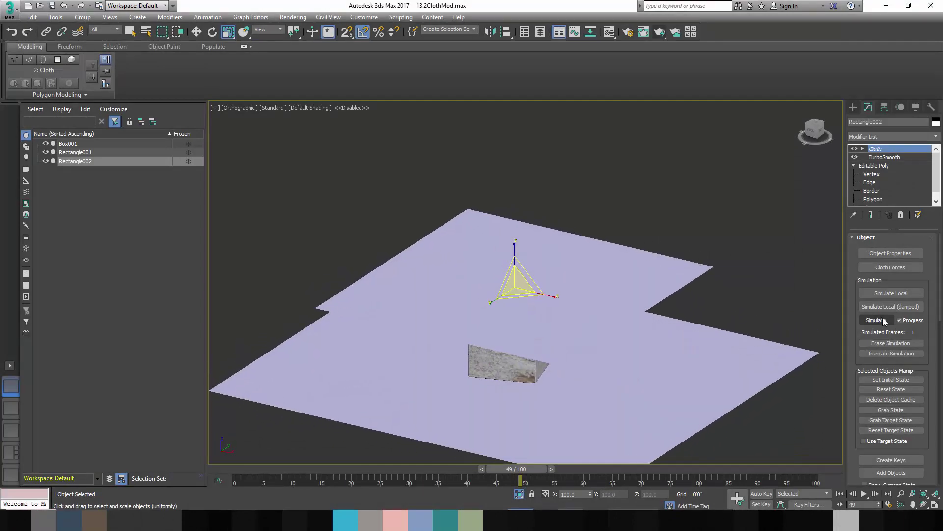
click(883, 319)
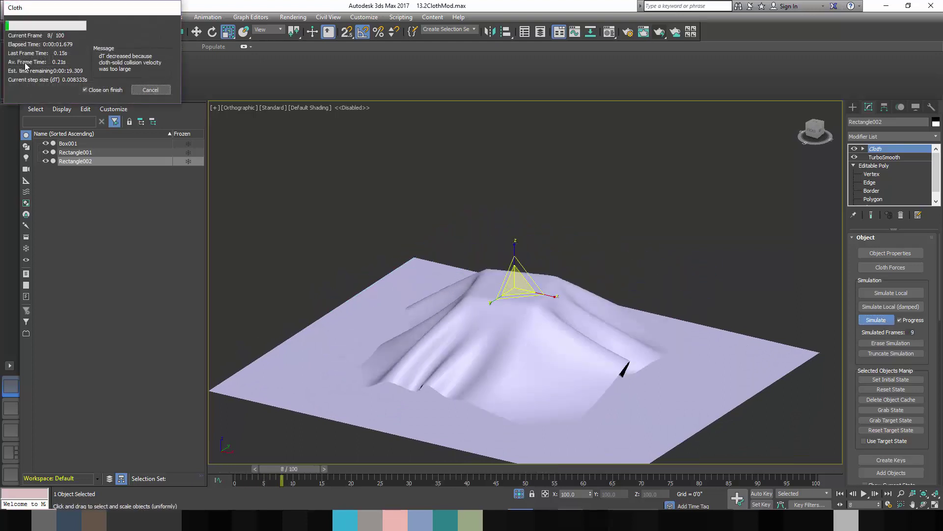
key(Escape)
alt+middle_drag(418, 275, 603, 305)
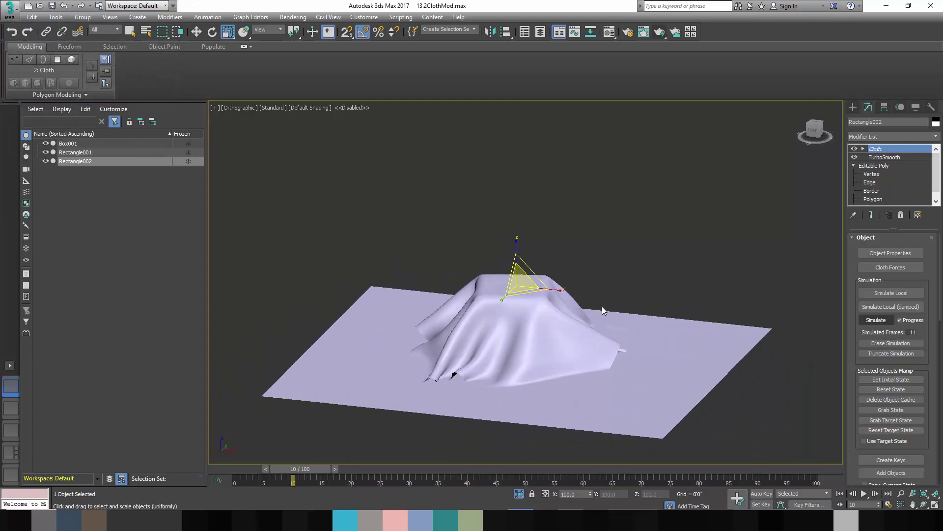
click(891, 343)
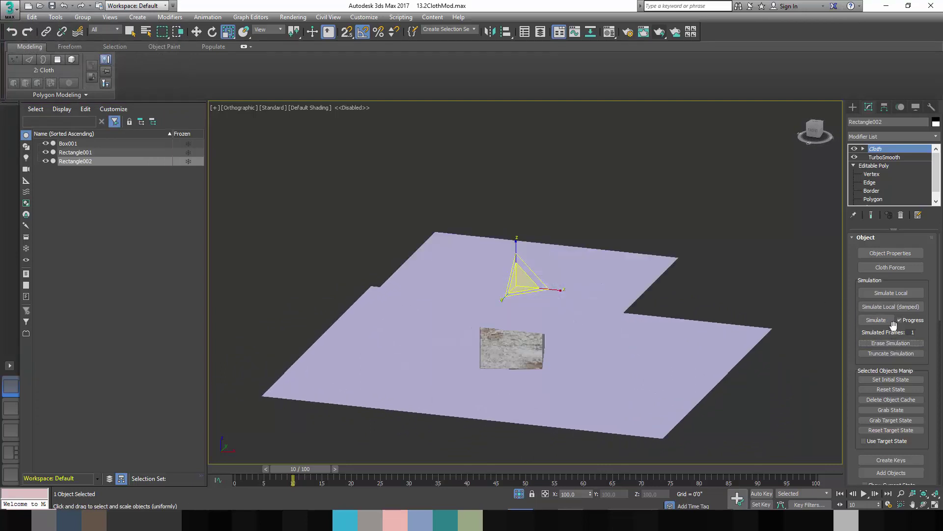
Step: Revisit the cloth's object properties and rerun the simulation over Box001 to about frame 35 with edged faces displayed
click(897, 256)
click(373, 123)
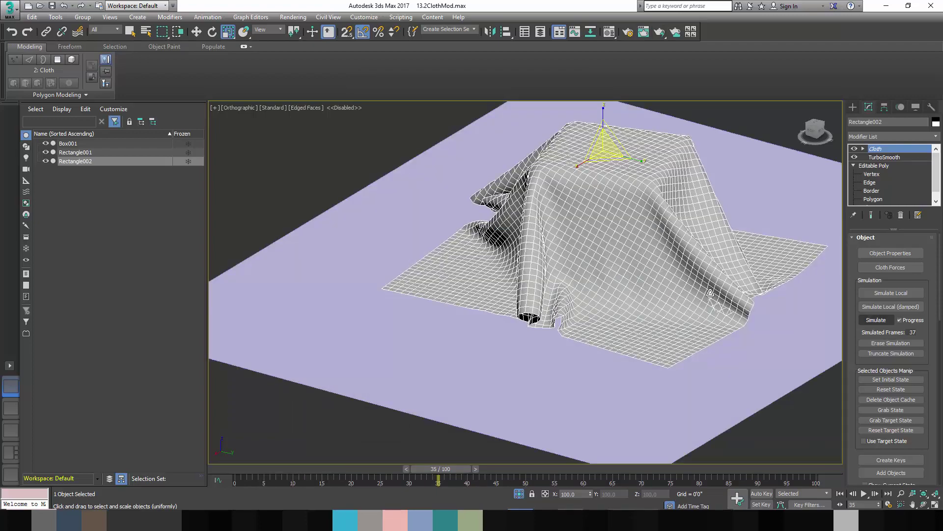
middle_drag(710, 293, 656, 317)
alt+middle_drag(728, 353, 625, 324)
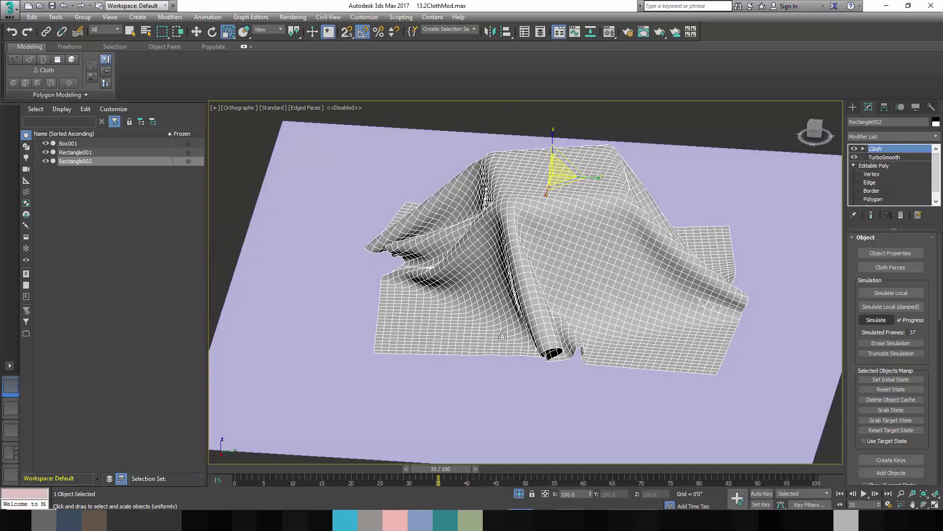
Step: Check the Self Collision setting in the simulation parameters and examine the folds at the cloth's corners
scroll(896, 331, down, 10)
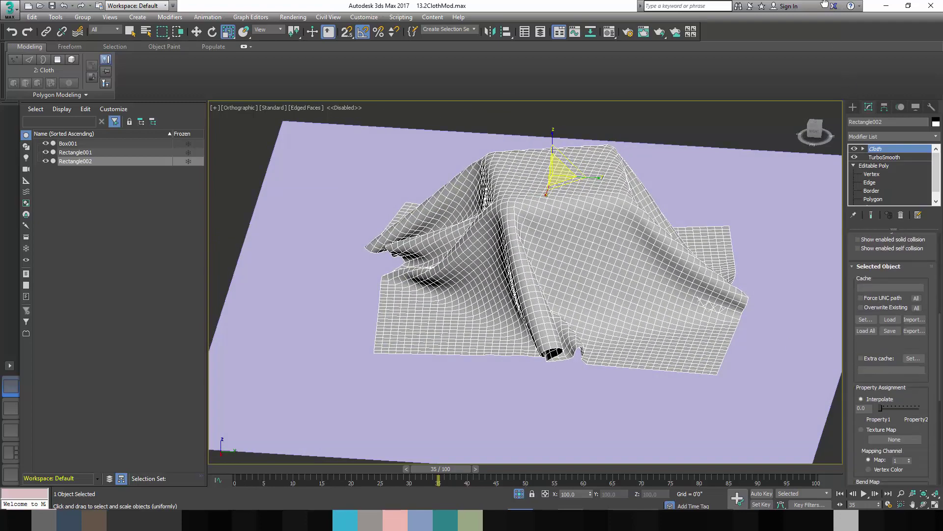
scroll(925, 397, down, 5)
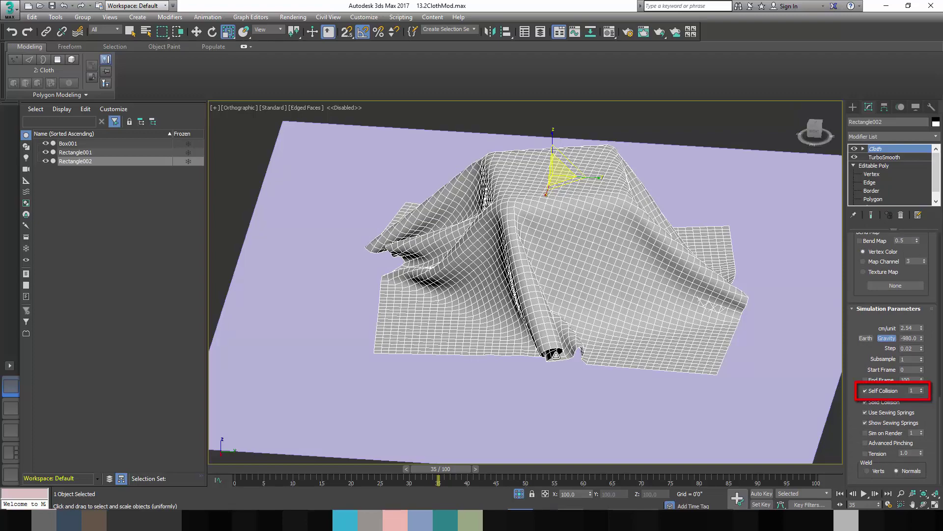
mouse_move(545, 344)
alt+middle_down()
mouse_move(637, 324)
mouse_move(669, 337)
mouse_move(514, 334)
mouse_move(604, 339)
alt+middle_up()
scroll(668, 337, down, 5)
scroll(605, 339, up, 5)
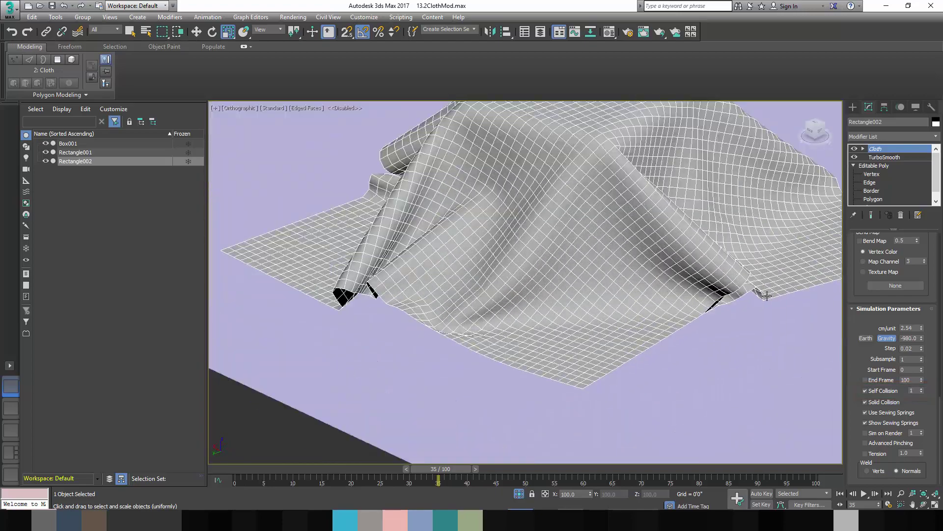
Step: Convert the draped Rectangle002 to an Editable Poly
click(936, 137)
scroll(889, 294, down, 2)
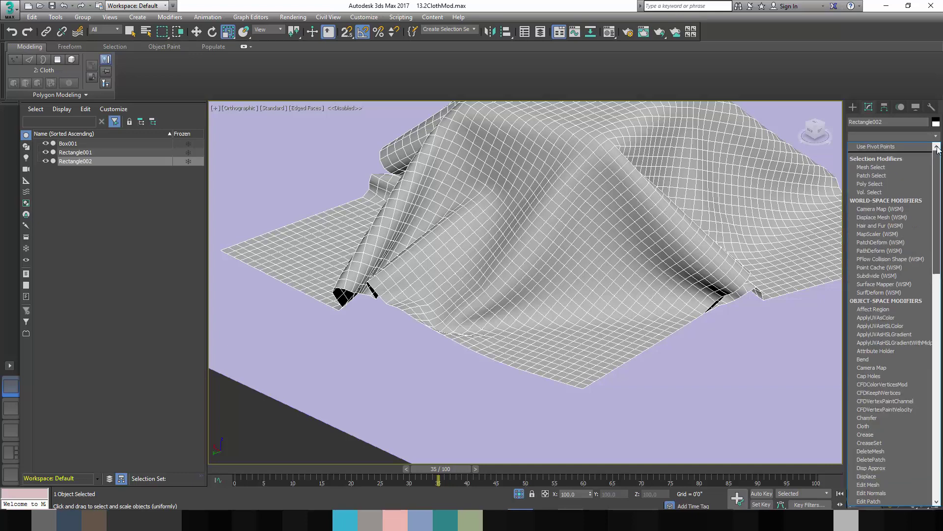
click(703, 256)
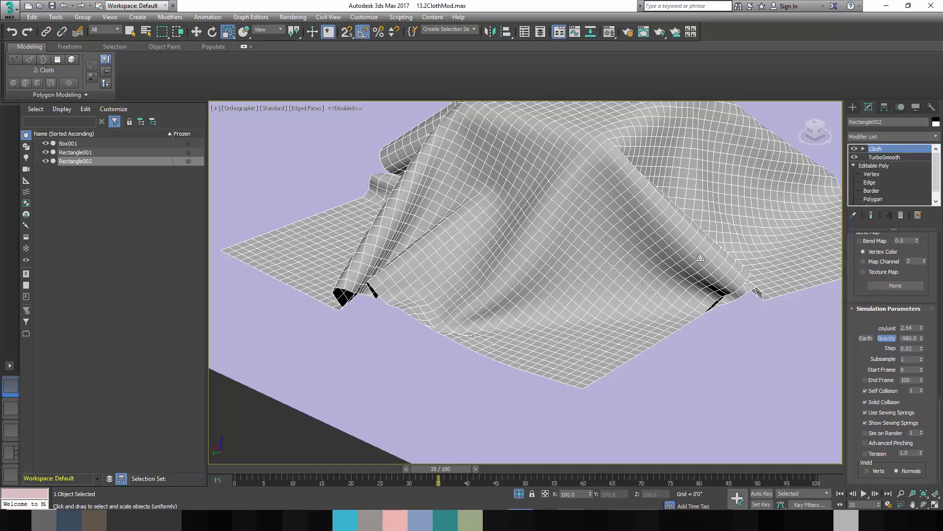
right_click(700, 254)
mouse_move(741, 359)
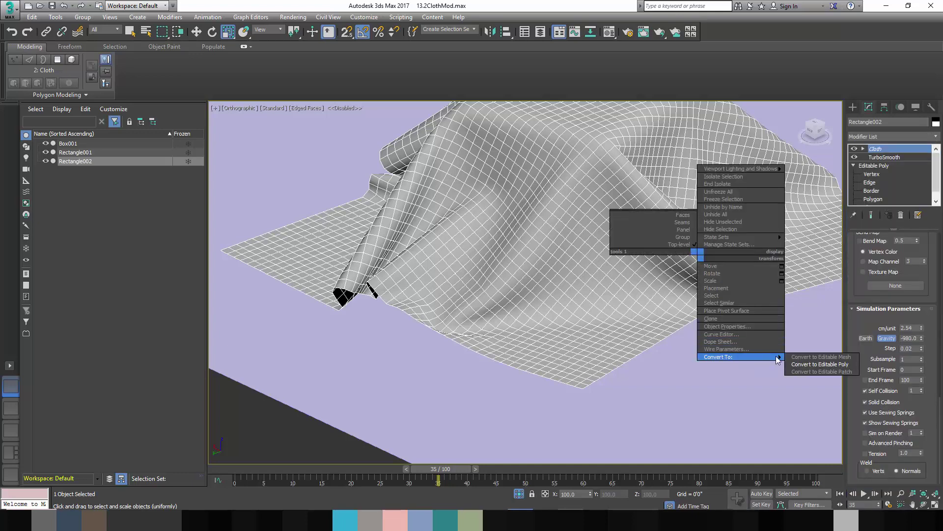
click(815, 364)
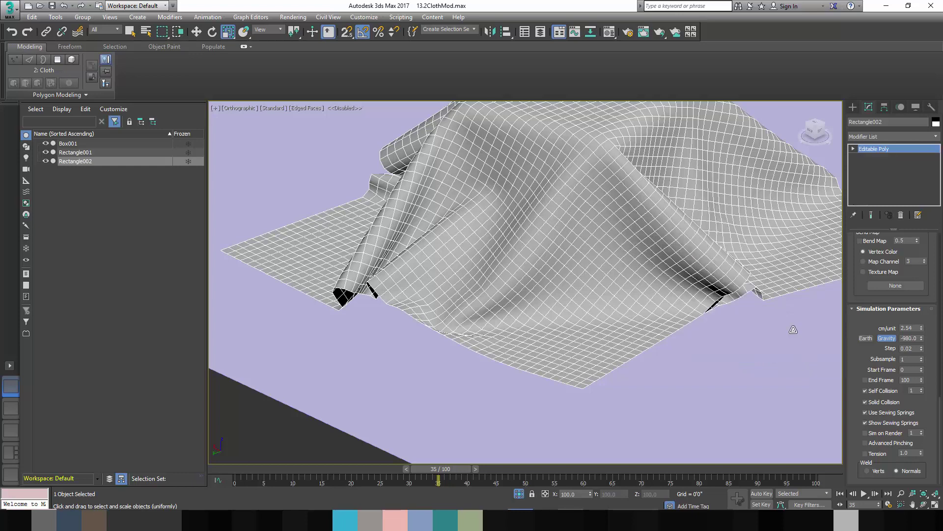
Step: Add a Shell modifier to Rectangle002 and give the cloth a slight outer thickness
click(934, 138)
drag(935, 177, 933, 359)
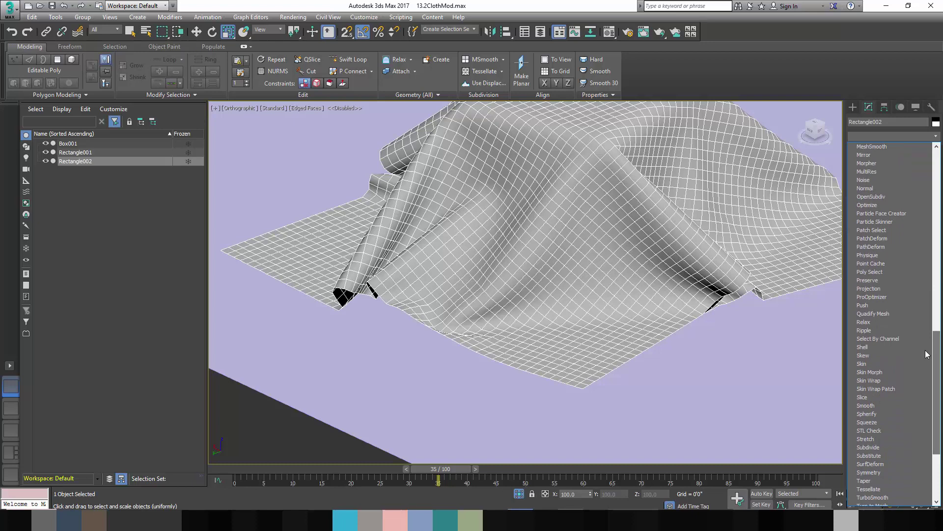
click(862, 347)
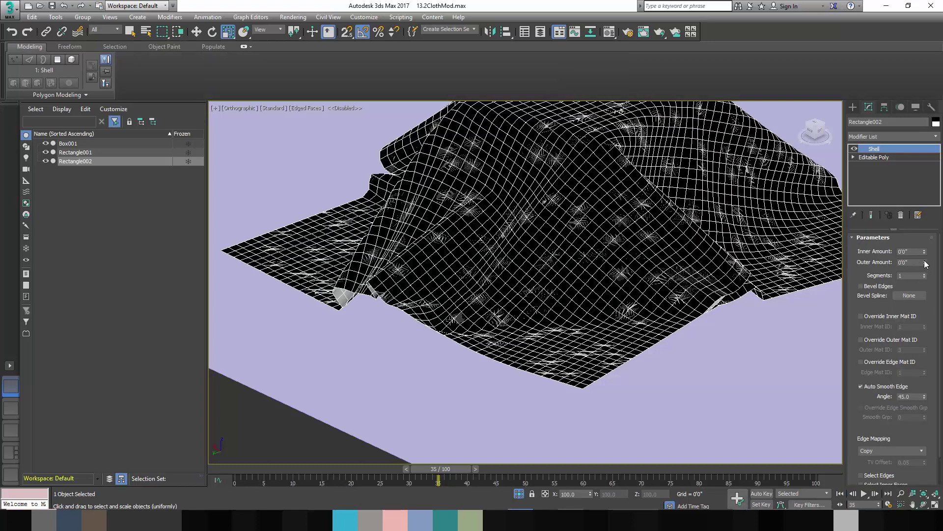
drag(926, 264, 924, 256)
Step: Add a TurboSmooth modifier above Shell on Rectangle002 and inspect the cloth shaded without edges
click(892, 136)
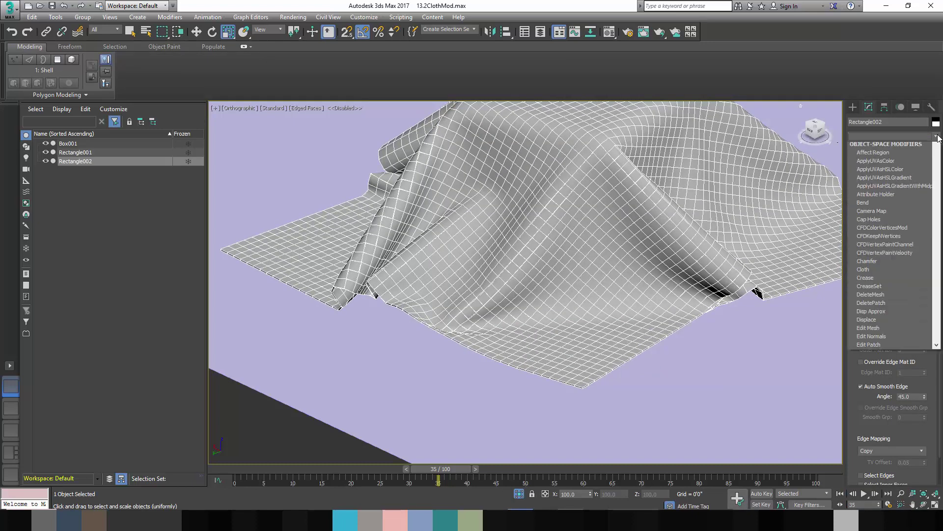
scroll(894, 412, down, 15)
click(873, 372)
key(F4)
scroll(731, 276, down, 5)
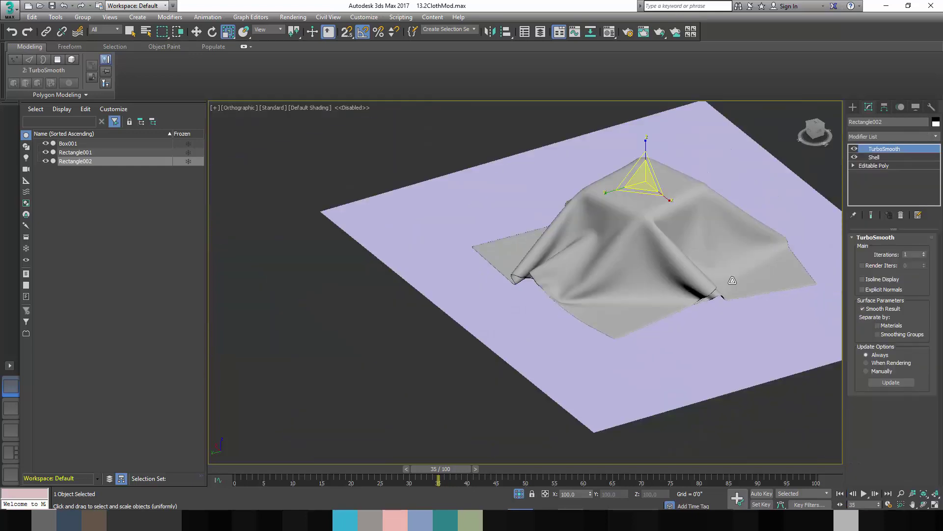
mouse_move(731, 276)
alt+middle_down()
mouse_move(645, 276)
mouse_move(720, 283)
alt+middle_up()
alt+middle_drag(770, 283, 689, 303)
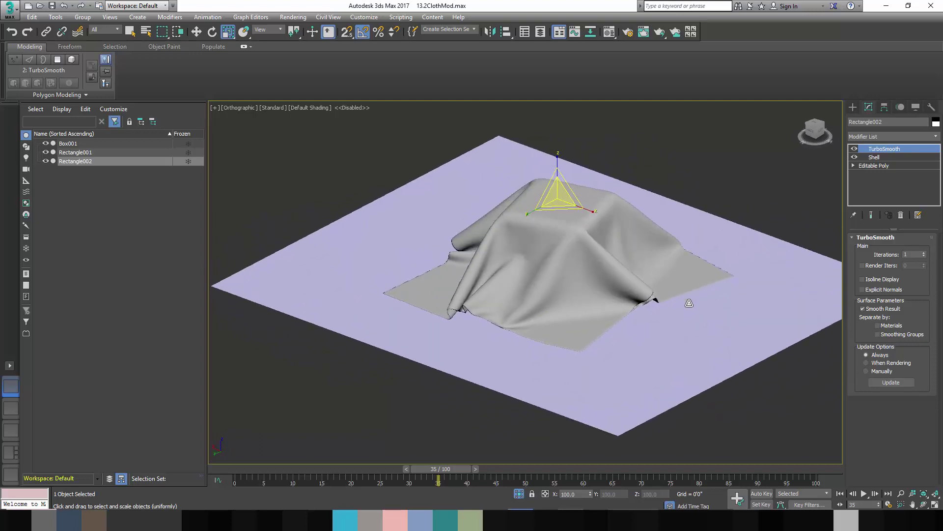
scroll(567, 264, up, 3)
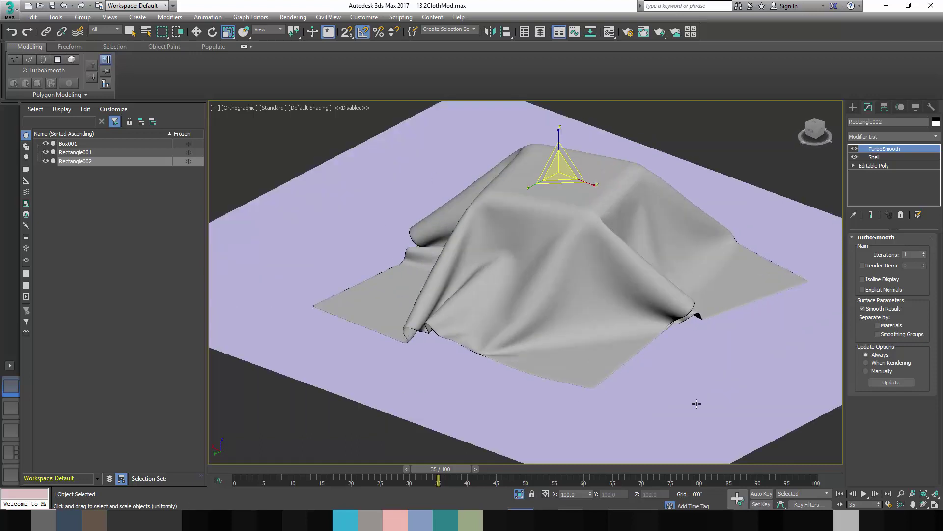
alt+middle_drag(557, 333, 527, 329)
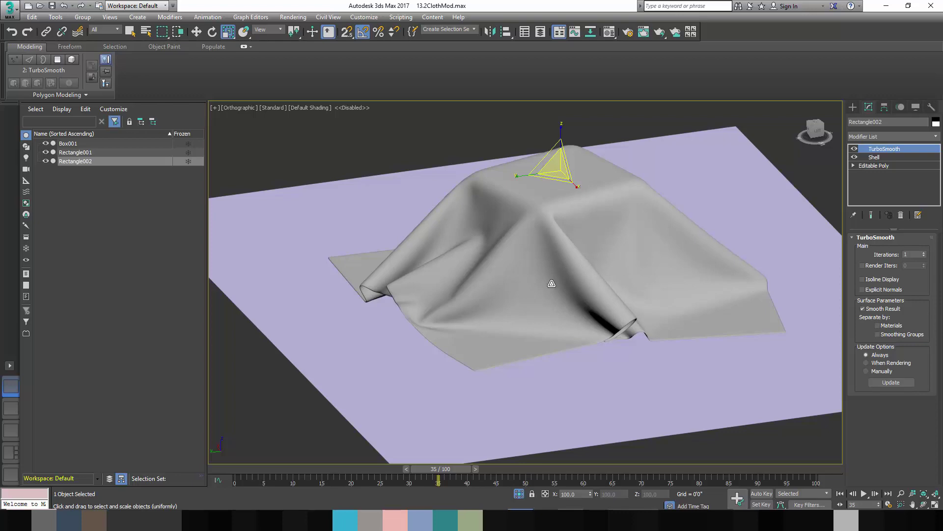
mouse_move(551, 284)
alt+middle_down()
mouse_move(775, 280)
mouse_move(544, 280)
mouse_move(553, 275)
alt+middle_up()
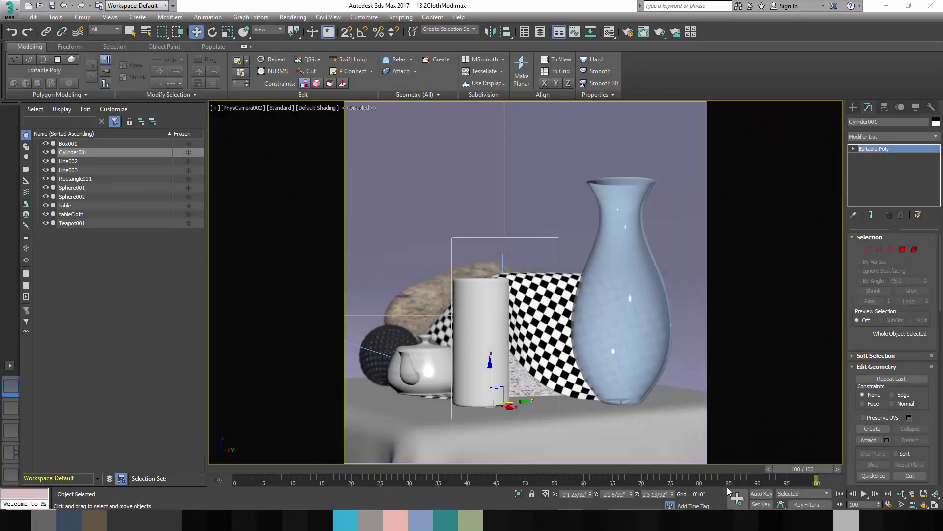